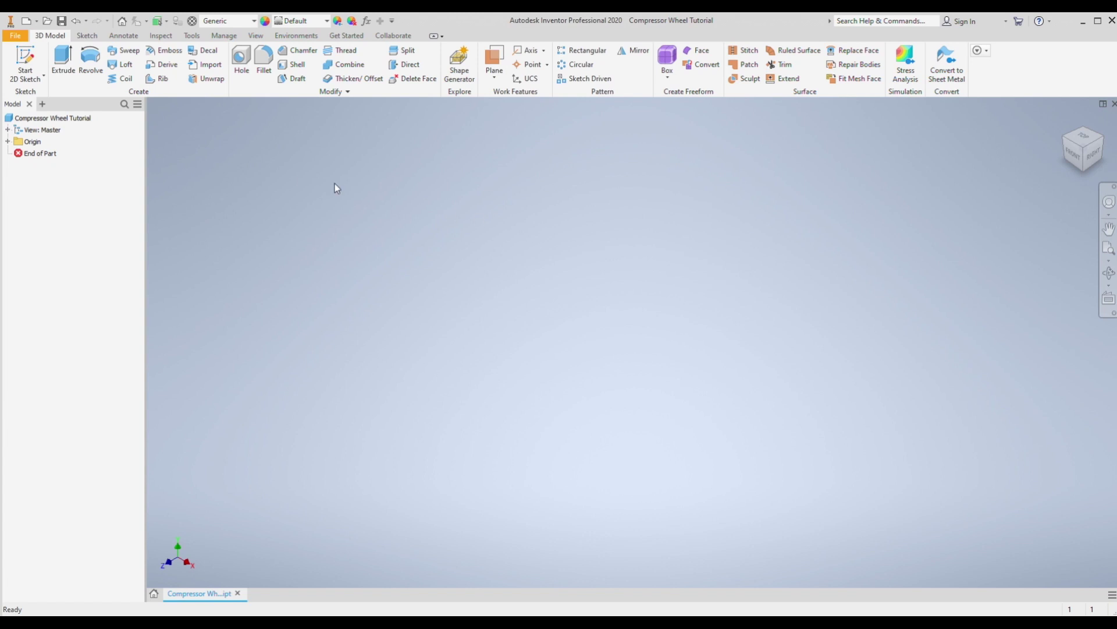
Start a sketch on the YZ plane and draw a vertical line beside the origin, extending above and below the horizontal axis.
left_click(25, 56)
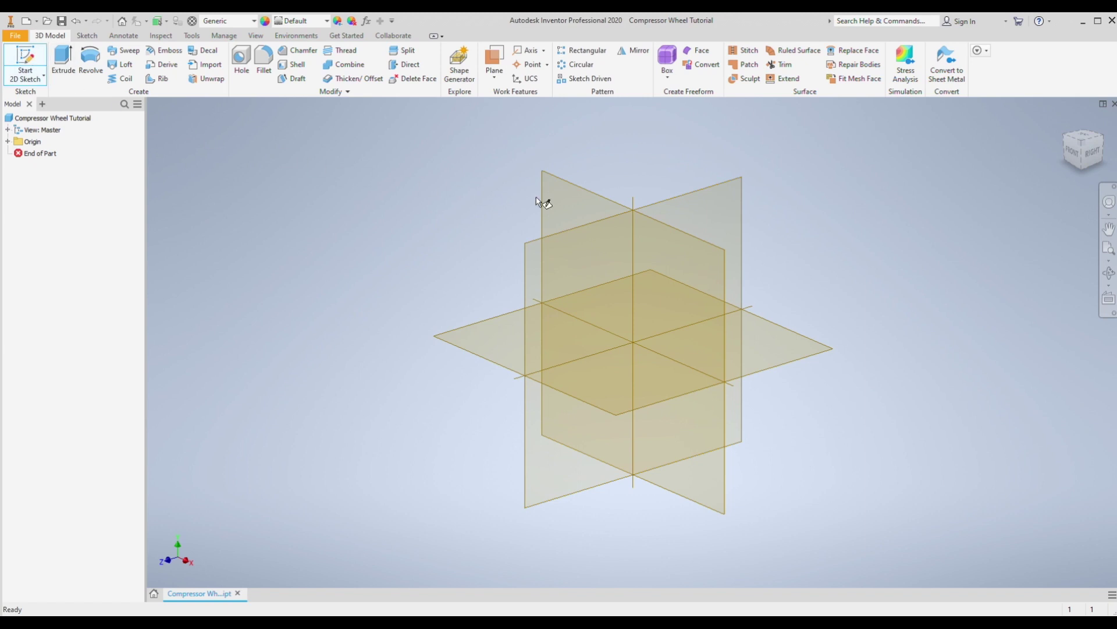
left_click(709, 214)
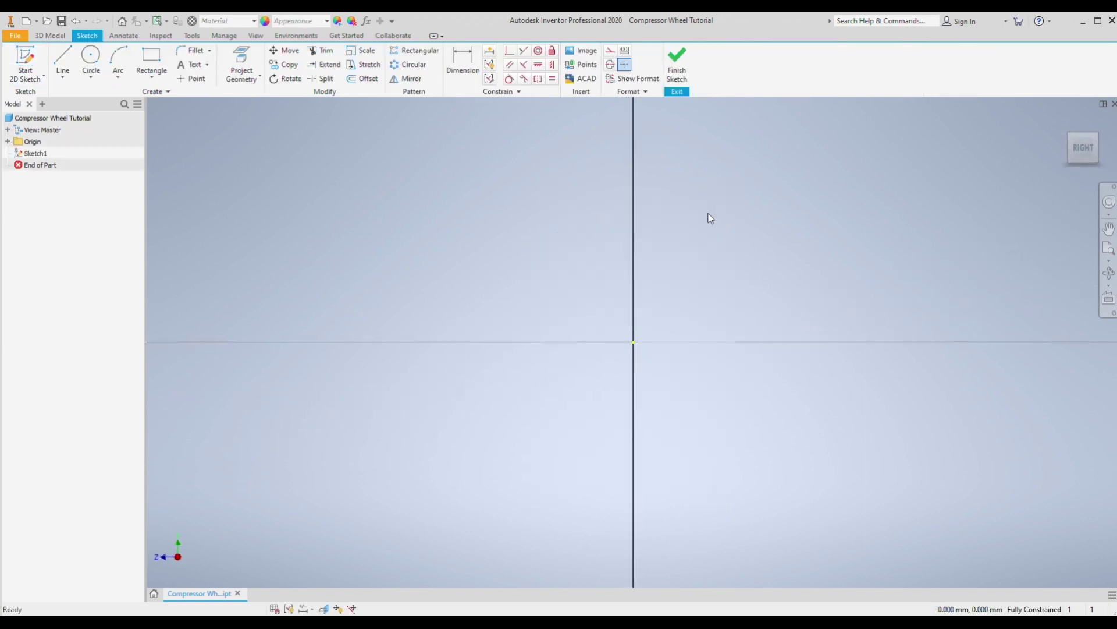
left_click(65, 58)
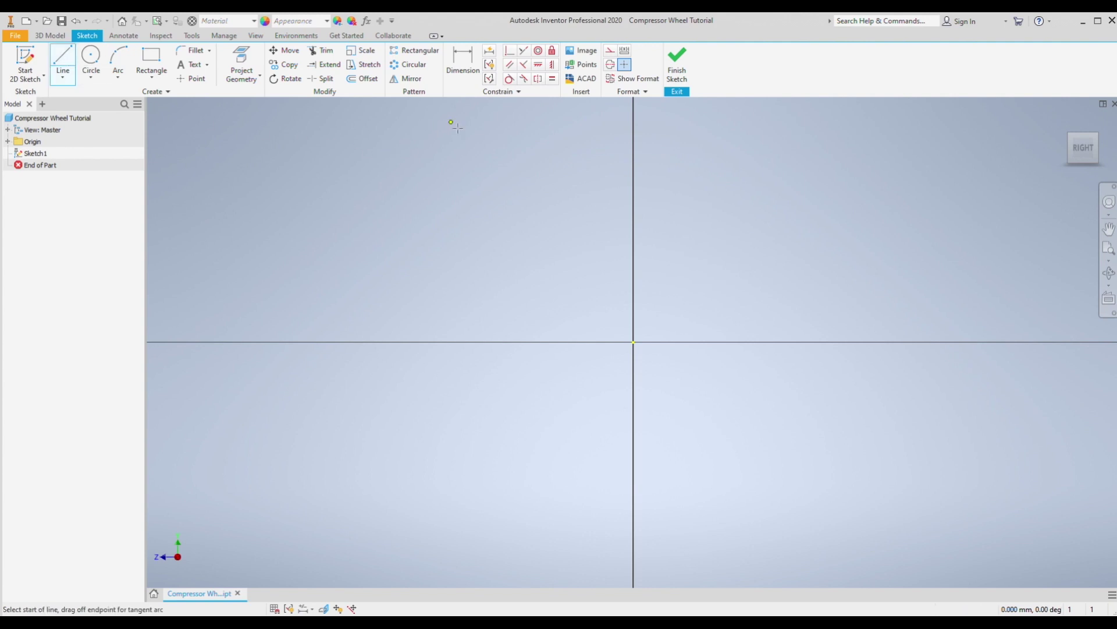
left_click(498, 107)
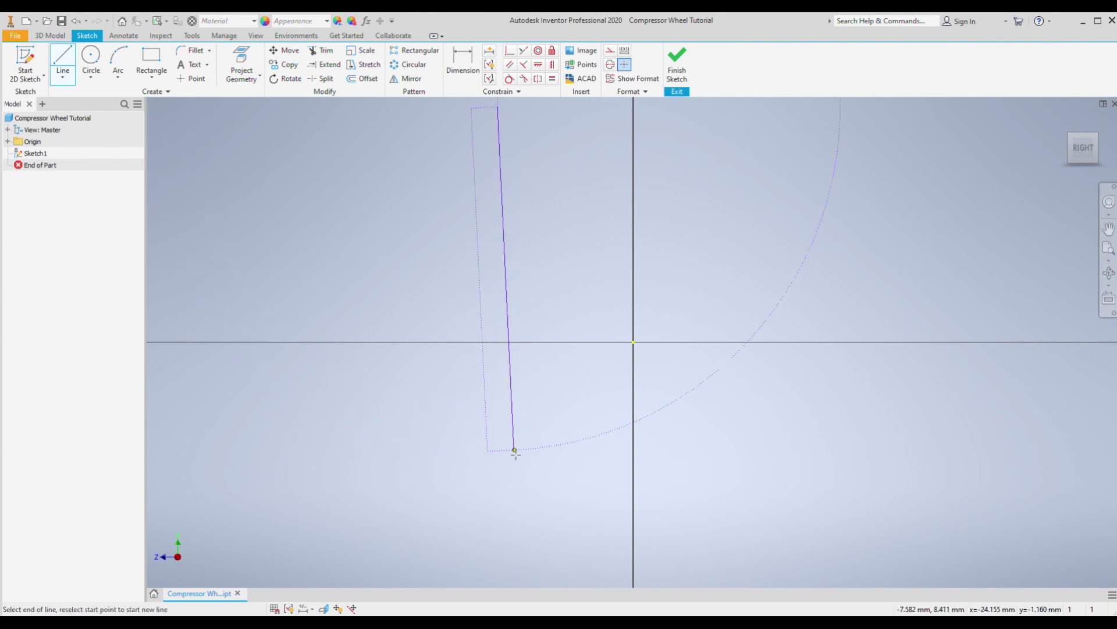
left_click(497, 467)
key("Escape")
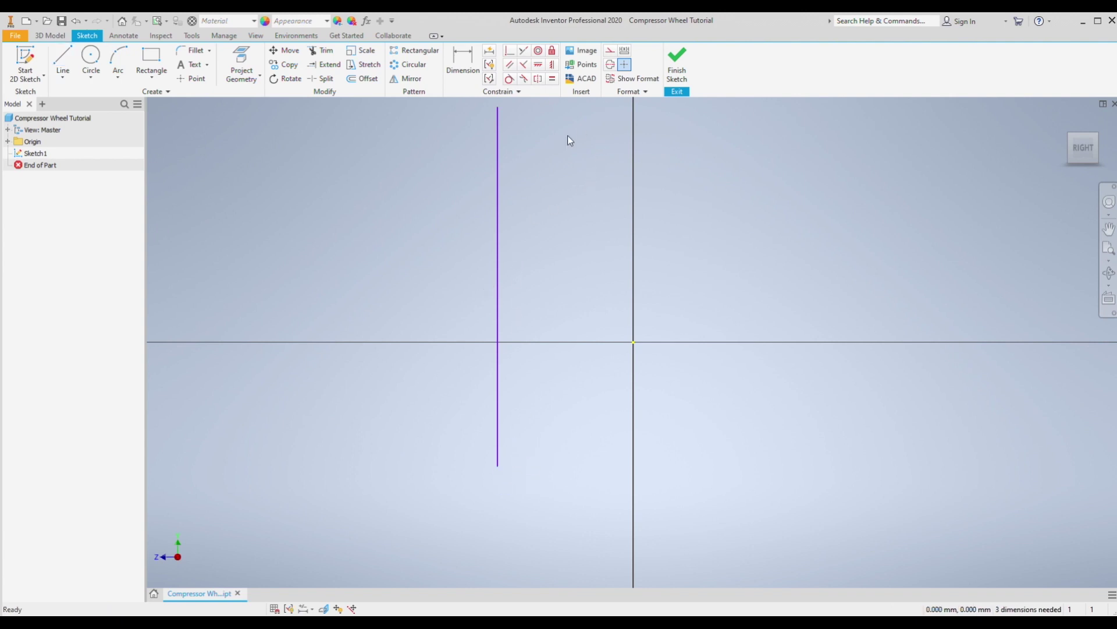
Convert the vertical line to a centerline and constrain it coincident with the origin.
left_click(498, 158)
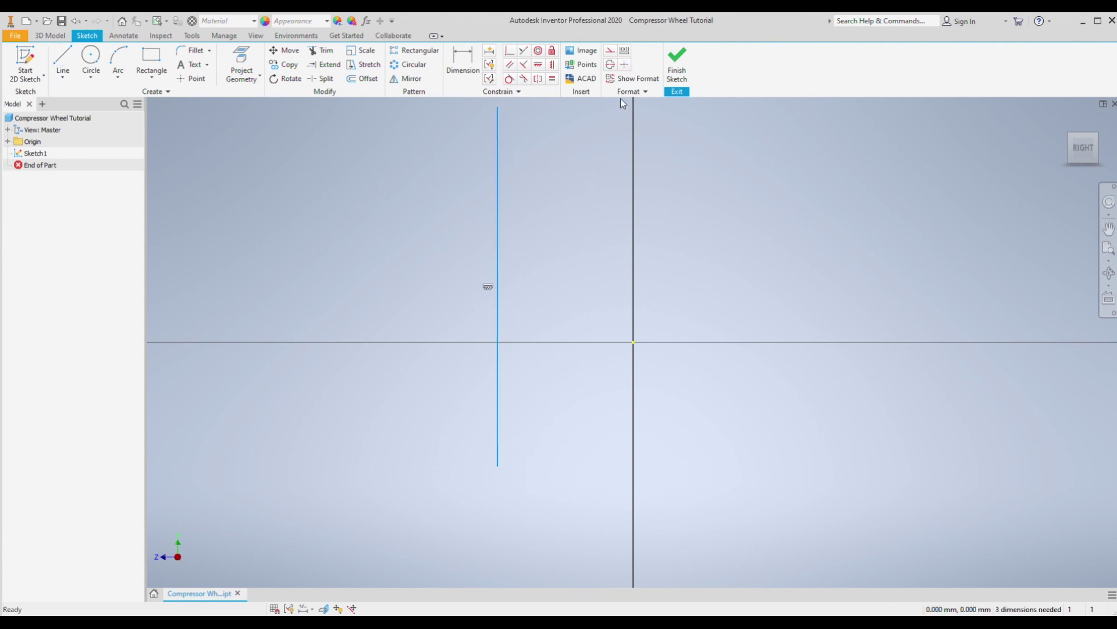
left_click(609, 66)
left_click(509, 53)
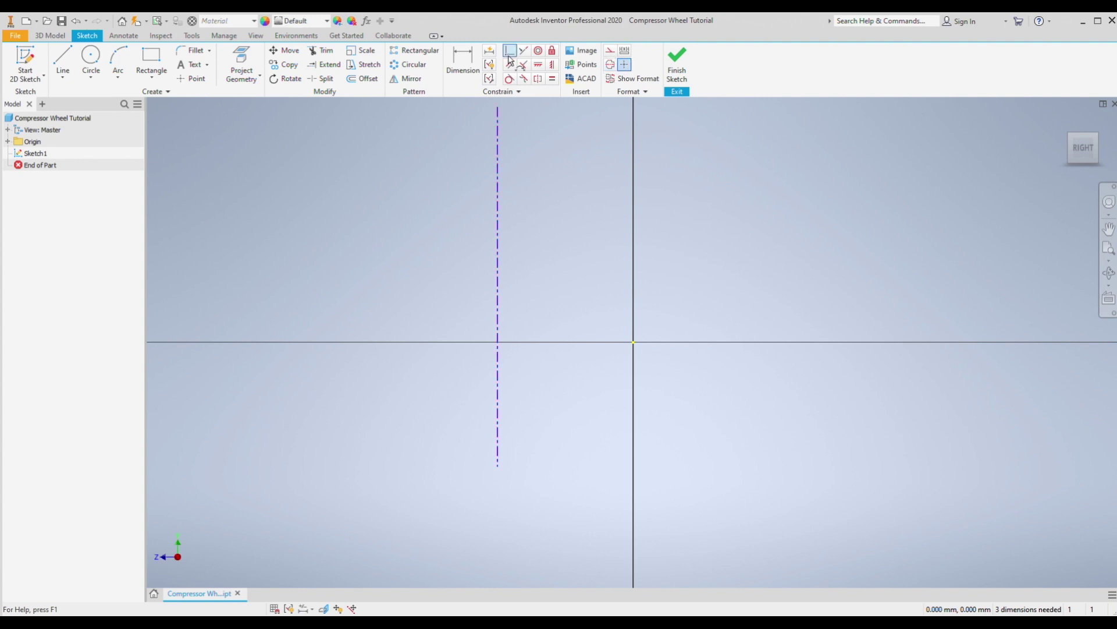
left_click(498, 255)
left_click(634, 343)
key("Escape")
Draw the wheel's open half-profile beside the centerline, about 14.5 mm tall, with top edge, inner side, stepped and chamfered hub base, long back face and short outer edge.
key("l")
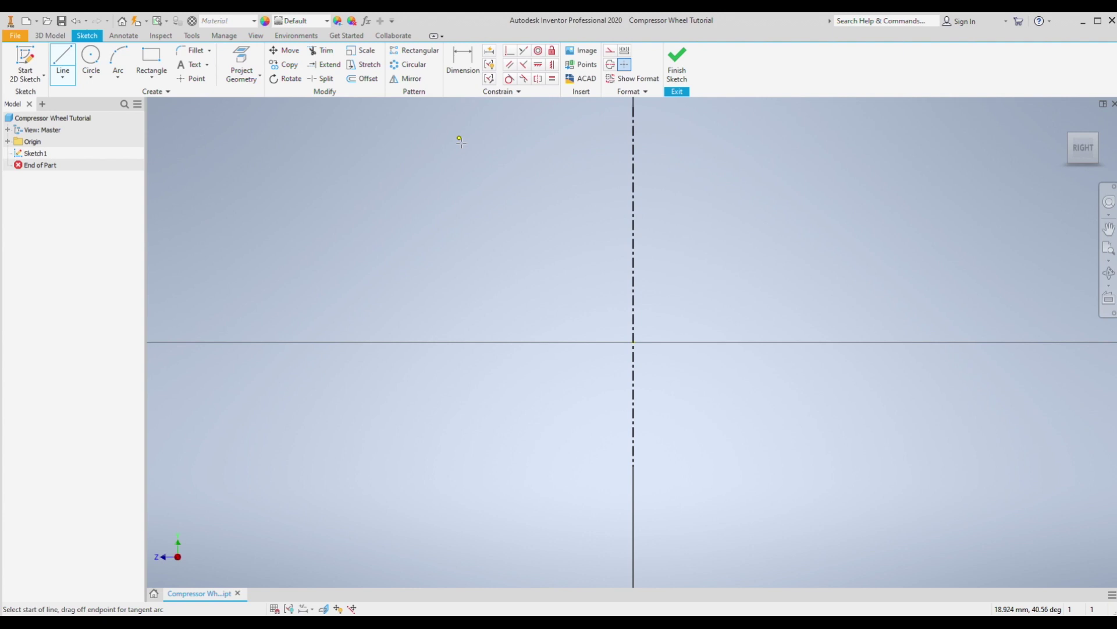
left_click(538, 121)
left_click(596, 121)
left_click(596, 311)
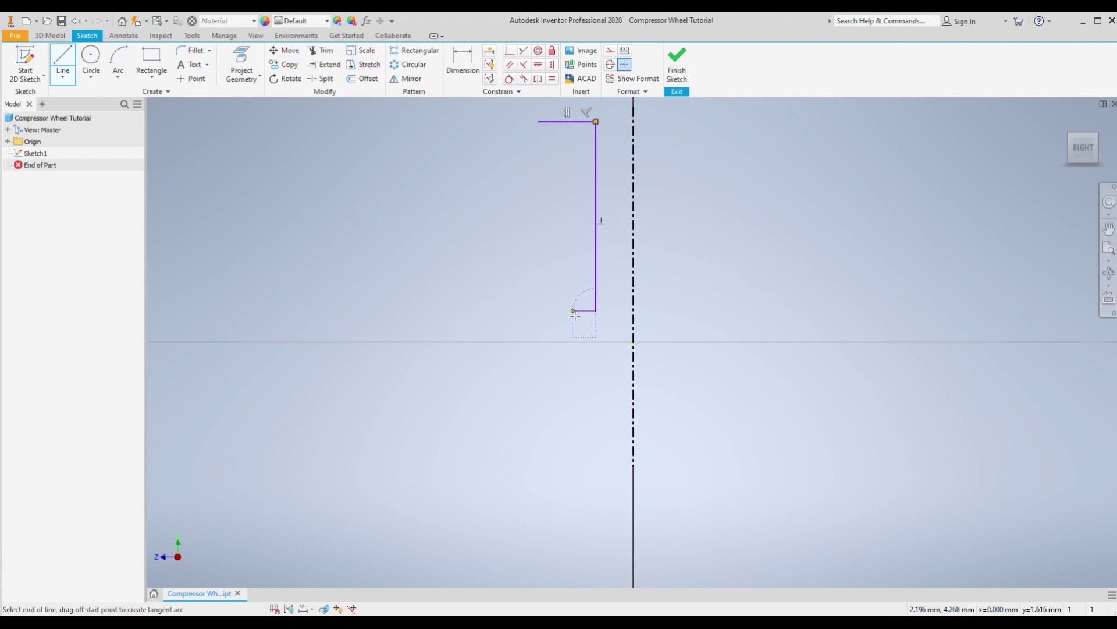
left_click(577, 311)
left_click(577, 327)
left_click(526, 311)
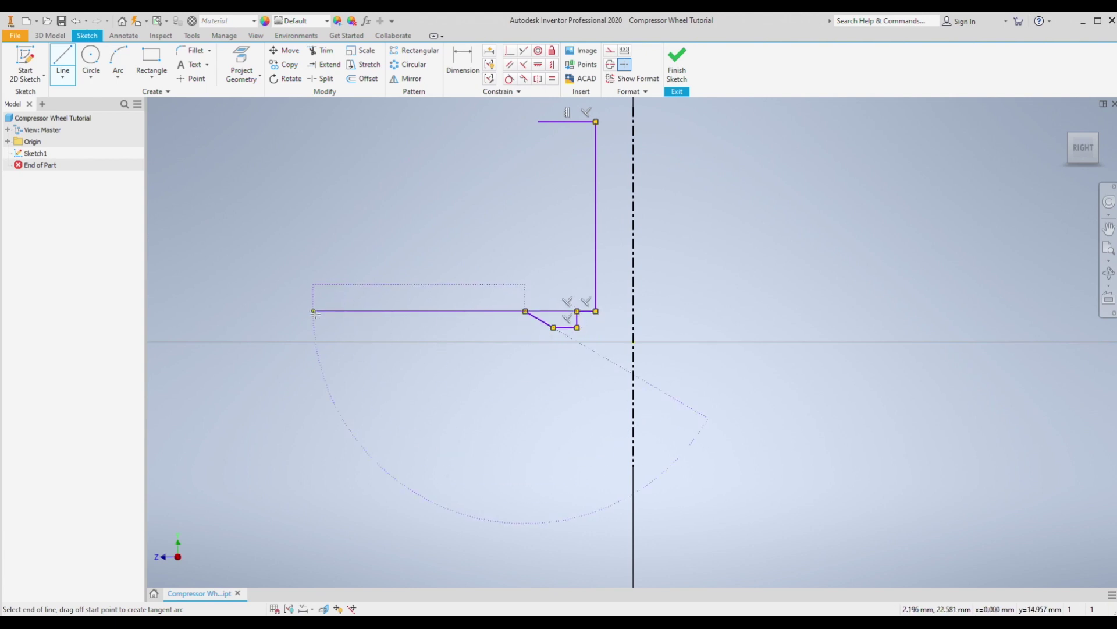
left_click(324, 311)
left_click(323, 296)
Close the profile with a concave three-point arc from the short outer edge to the free end of the top edge.
key("a")
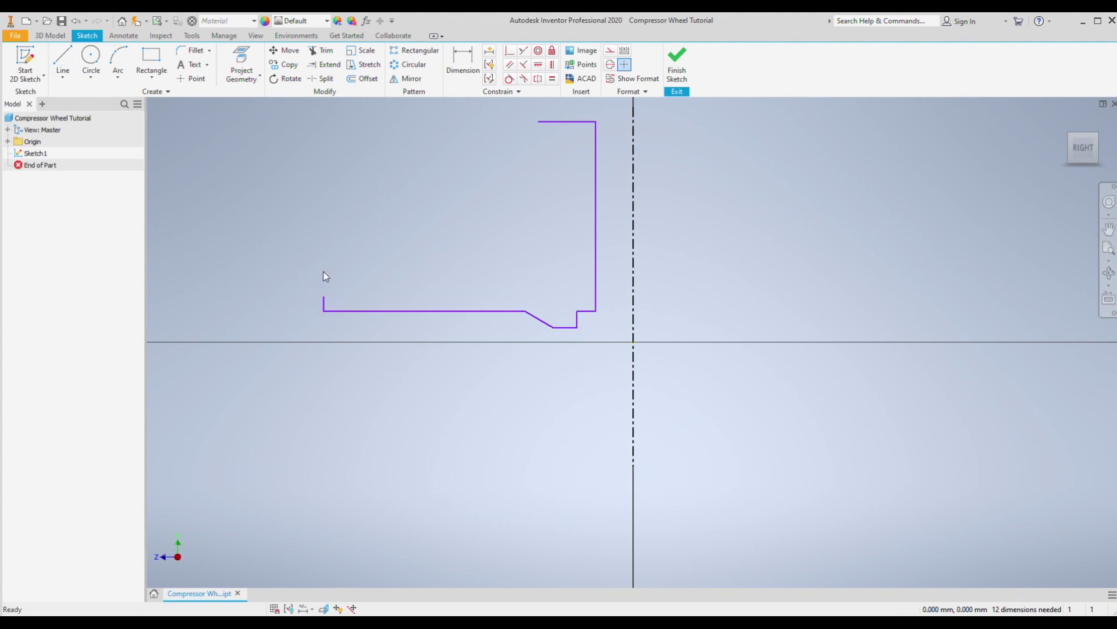
left_click(324, 296)
left_click(538, 122)
left_click(472, 217)
key("Escape")
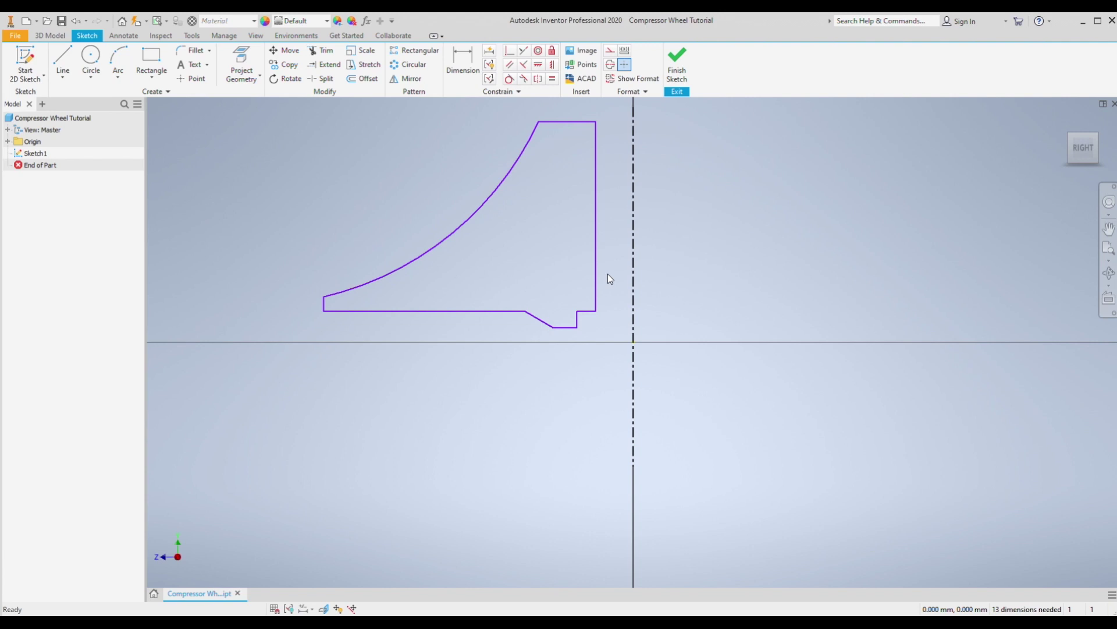
Dimension the profile's overall height from the top edge to the lowest hub edge as 34 mm.
left_click(463, 60)
left_click(579, 123)
left_click(570, 327)
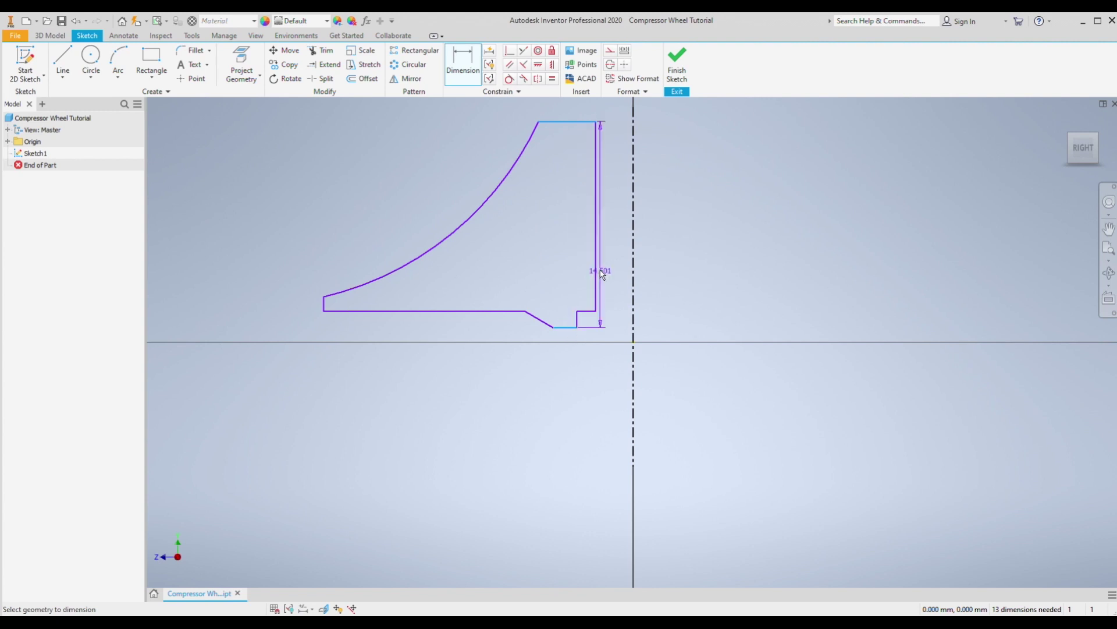
left_click(683, 228)
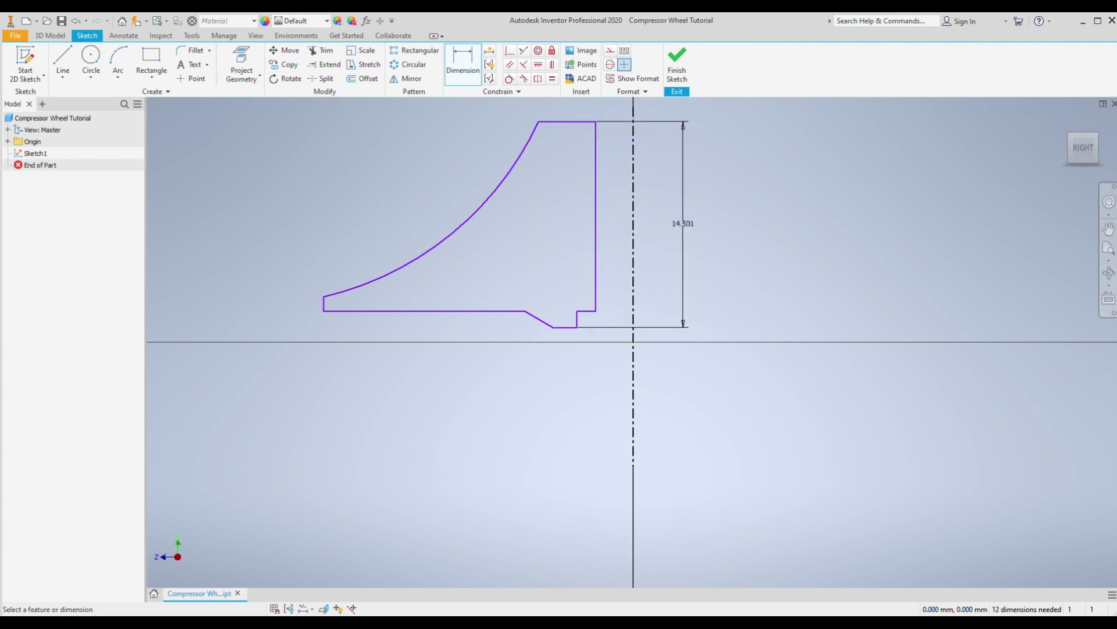
scroll(684, 229, "up", 5)
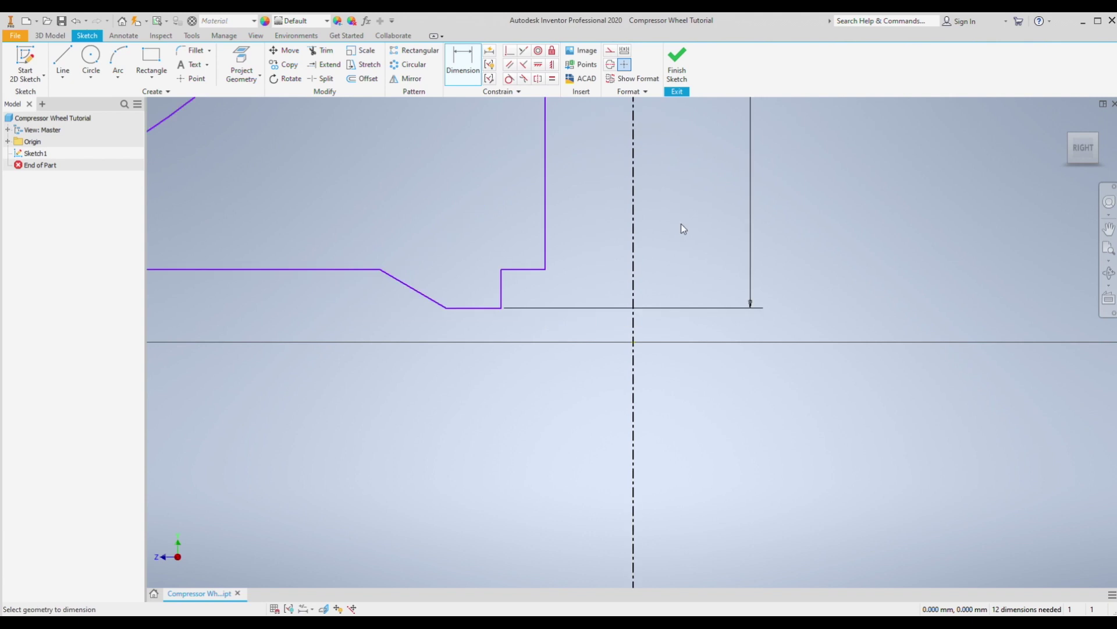
left_click(1108, 249)
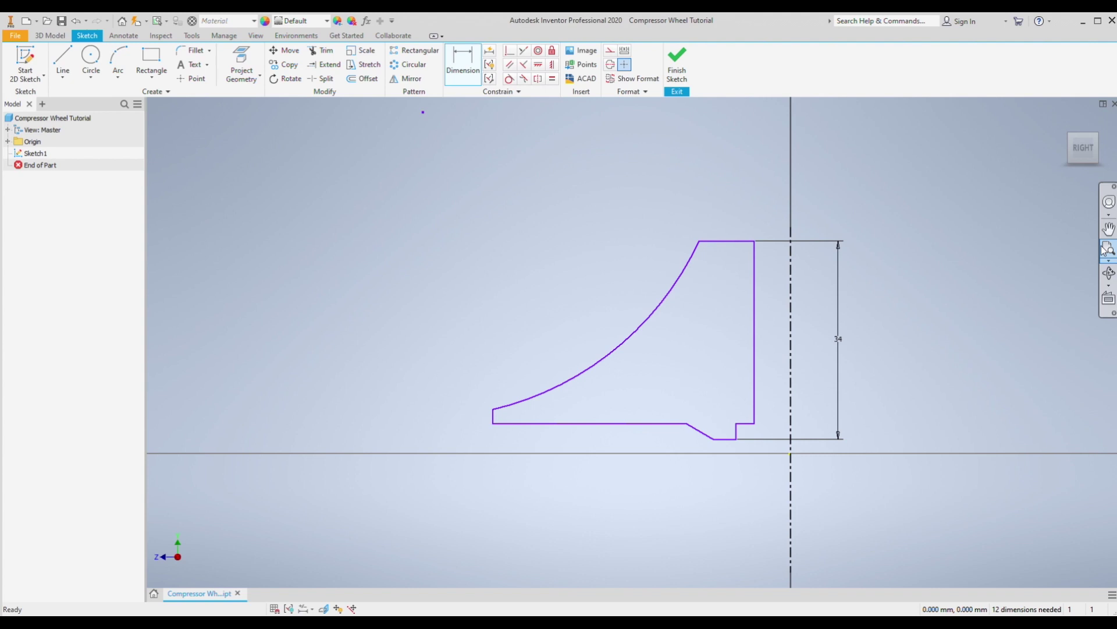
Dimension the vertical offset between the long back face and the lowest hub edge as 3 mm.
left_click(463, 62)
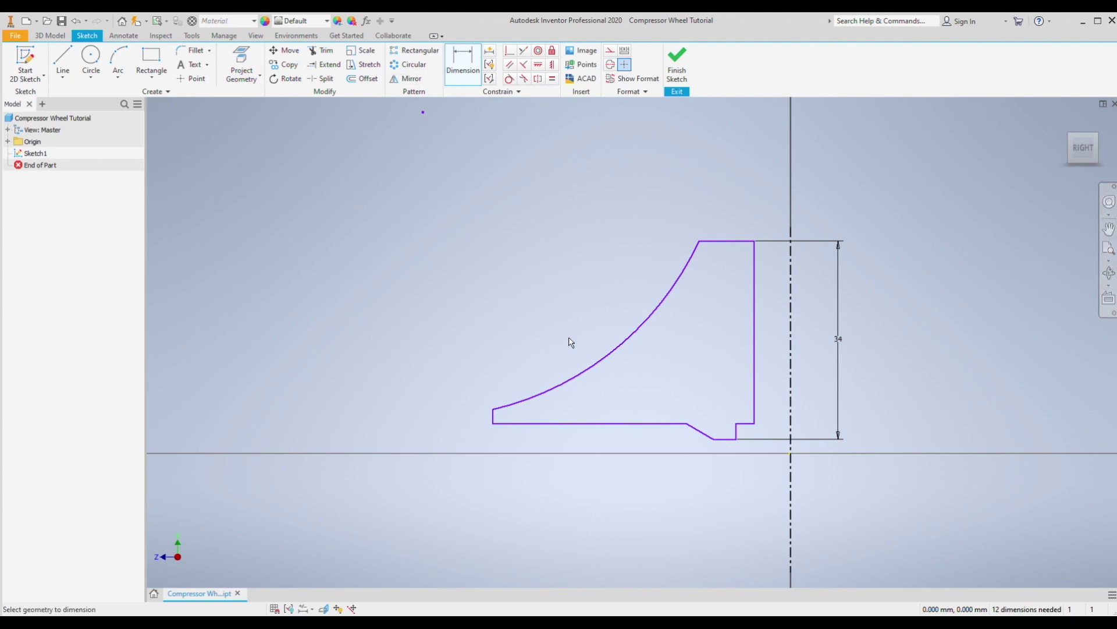
left_click(645, 424)
left_click(722, 439)
left_click(632, 511)
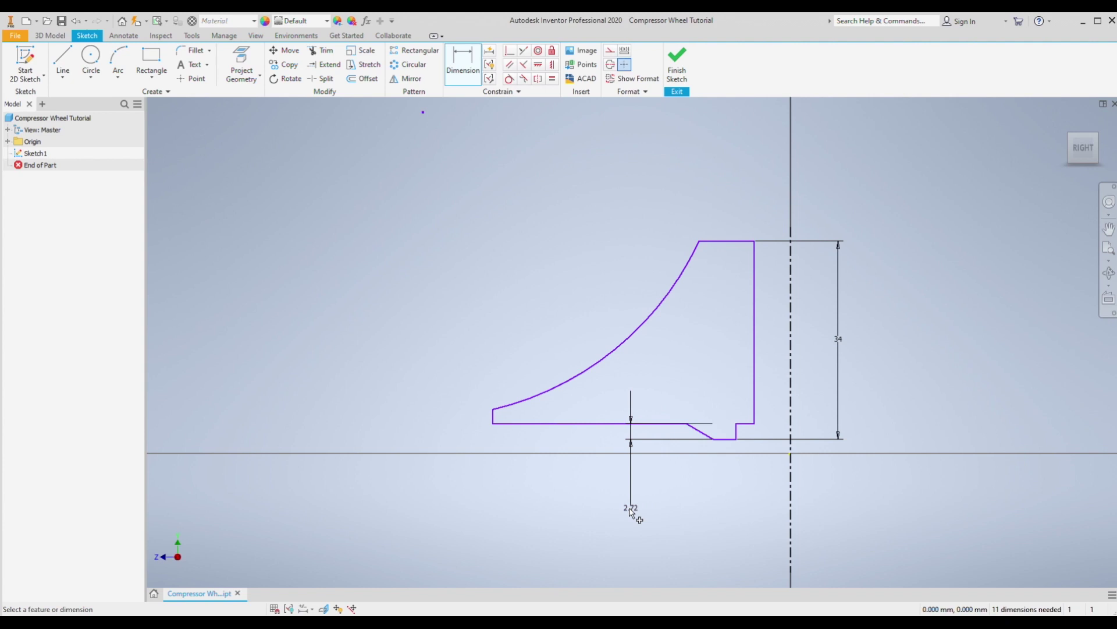
double_click(630, 508)
type("3")
key("Return")
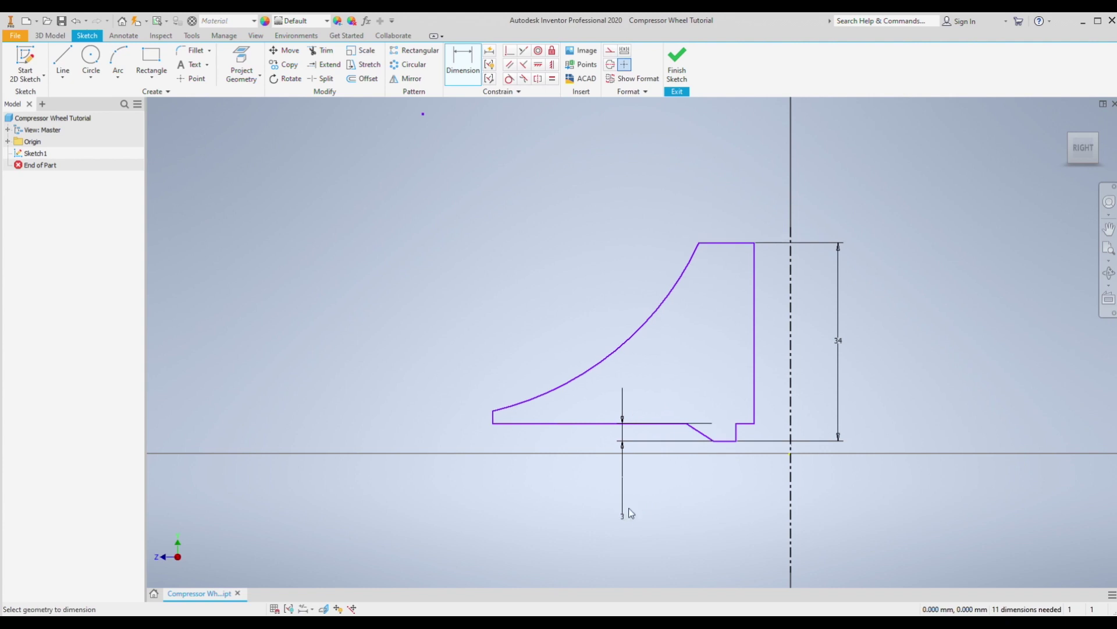
Dimension the short vertical outer edge of the profile as 1.25 mm.
left_click(493, 418)
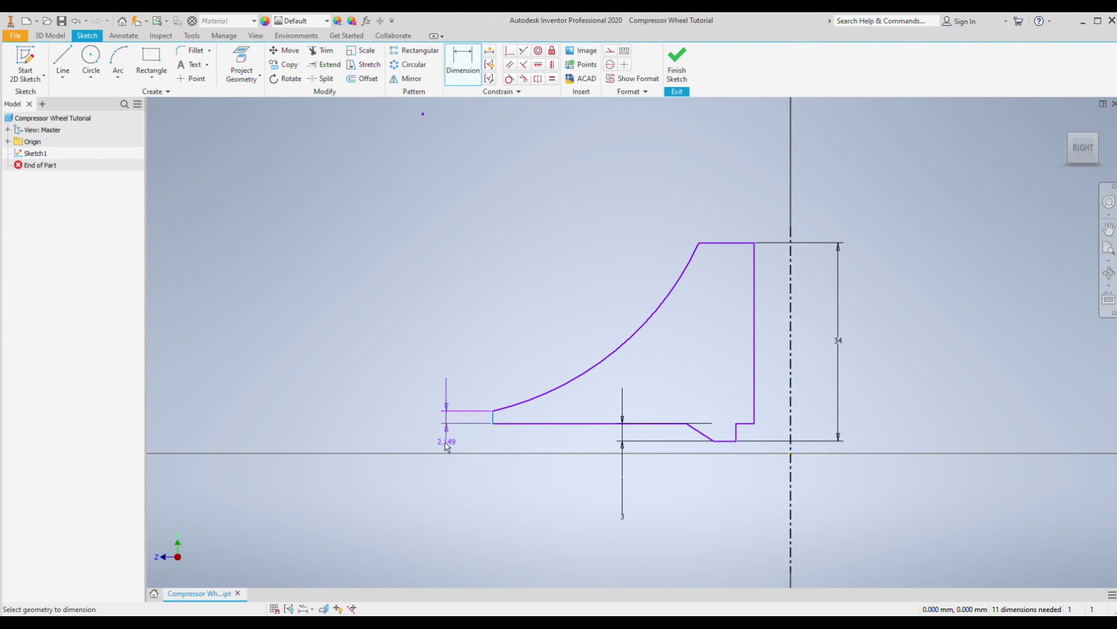
left_click(447, 447)
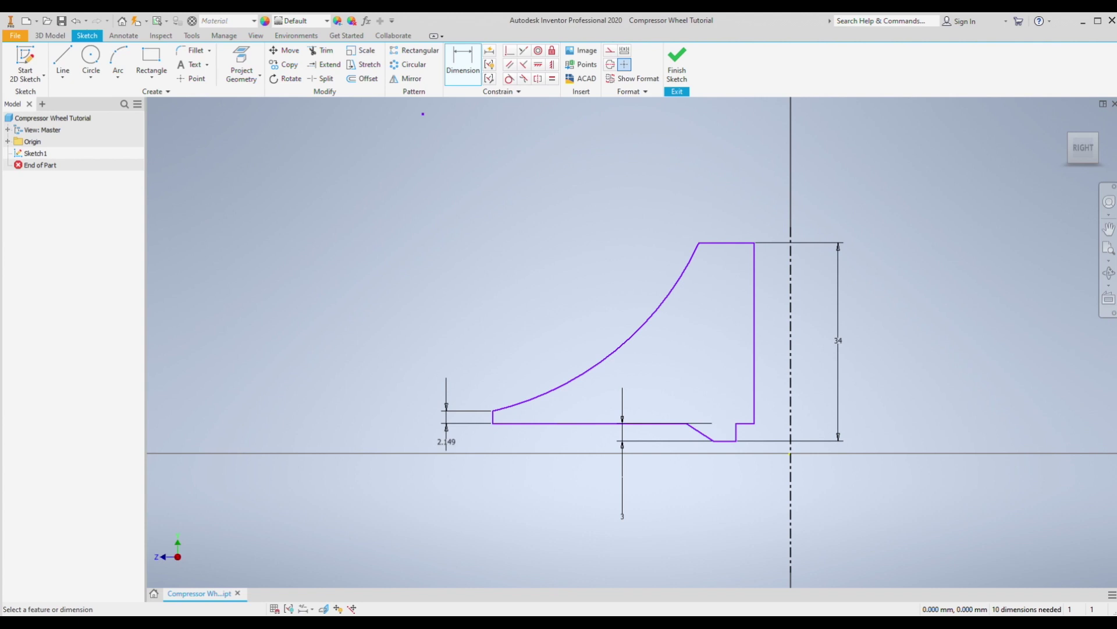
key("Return")
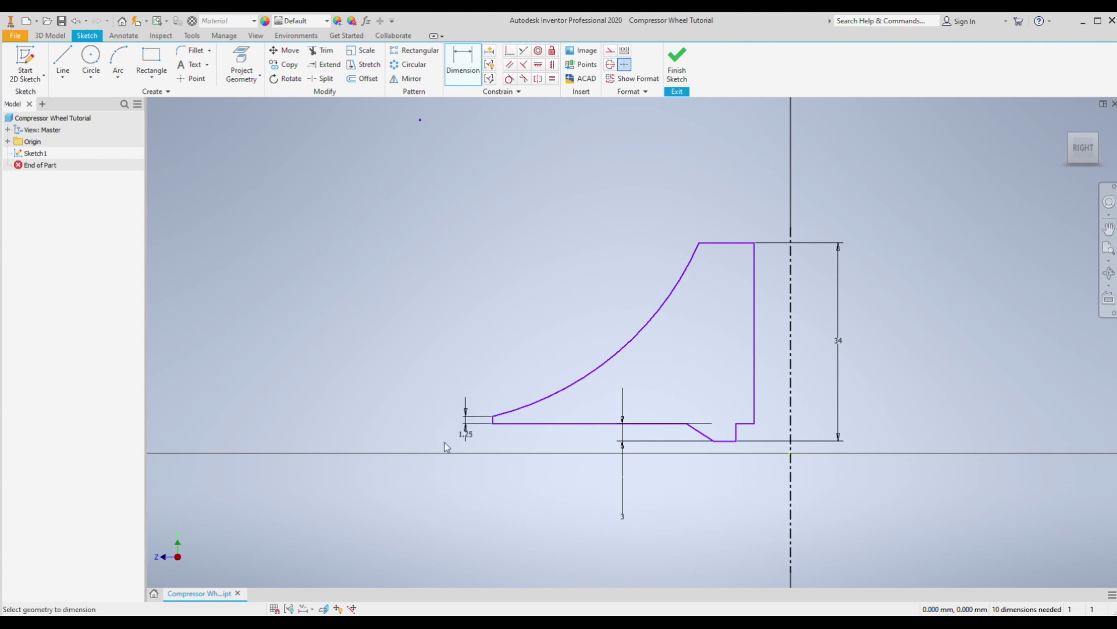
Constrain the profile's long inner vertical edge coincident with the origin so it lies on the centerline.
left_click(507, 54)
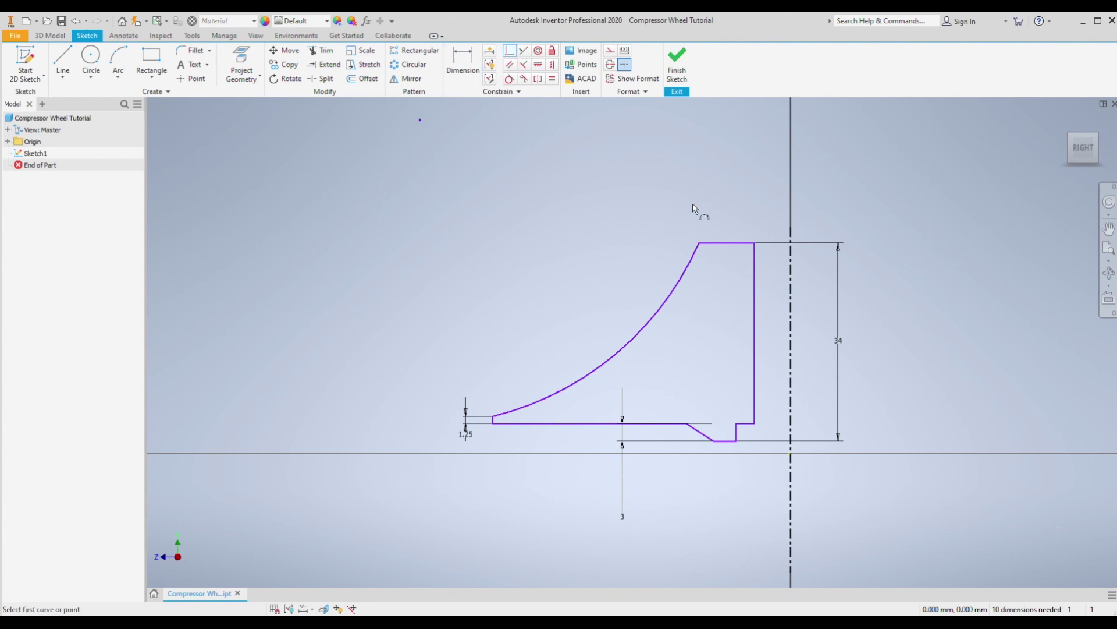
left_click(754, 279)
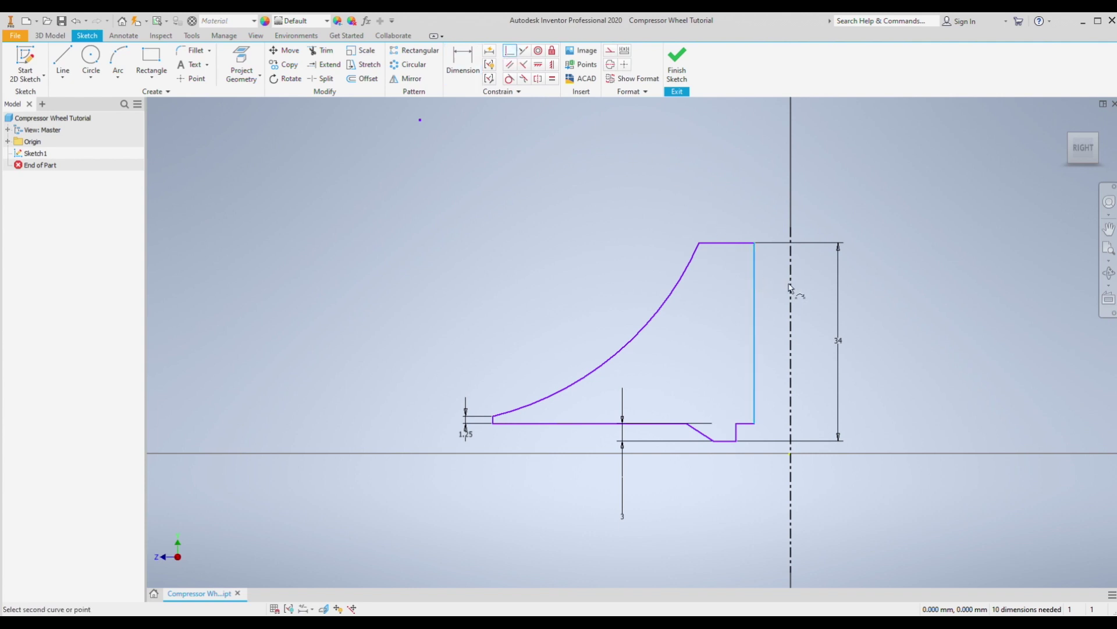
left_click(790, 454)
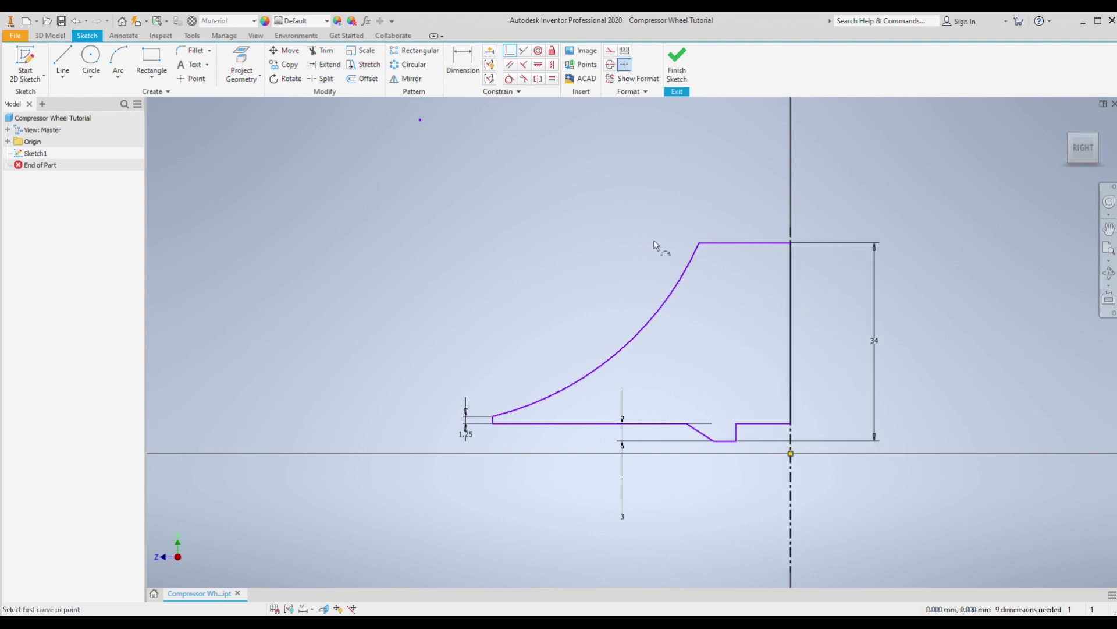
Dimension the short vertical hub step about the centerline as an 8.5 mm diameter.
left_click(464, 69)
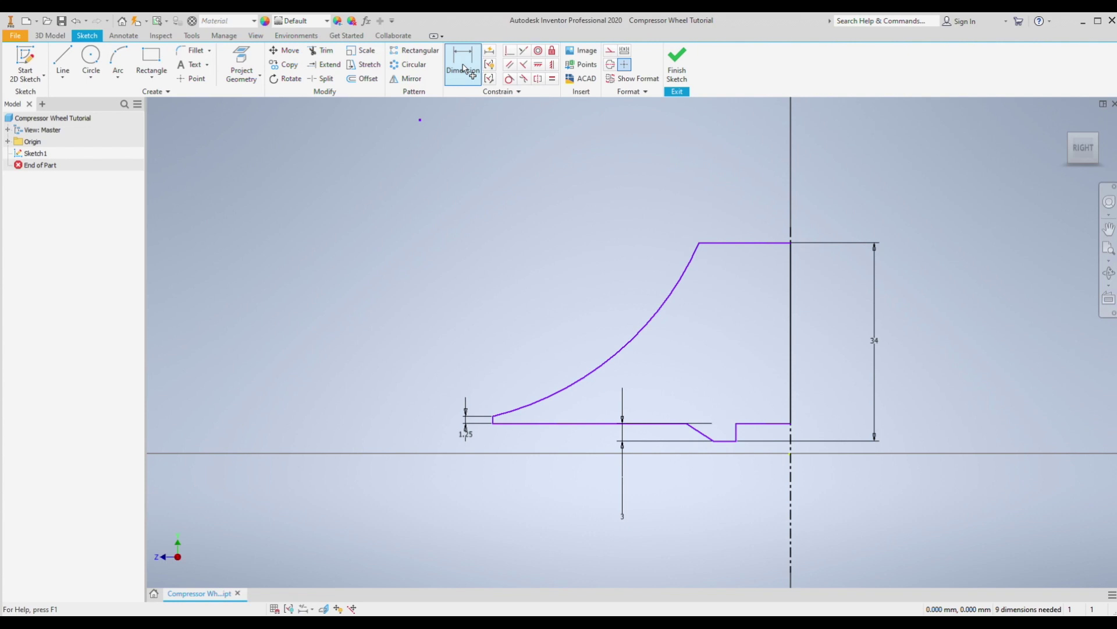
left_click(464, 68)
left_click(737, 435)
left_click(791, 456)
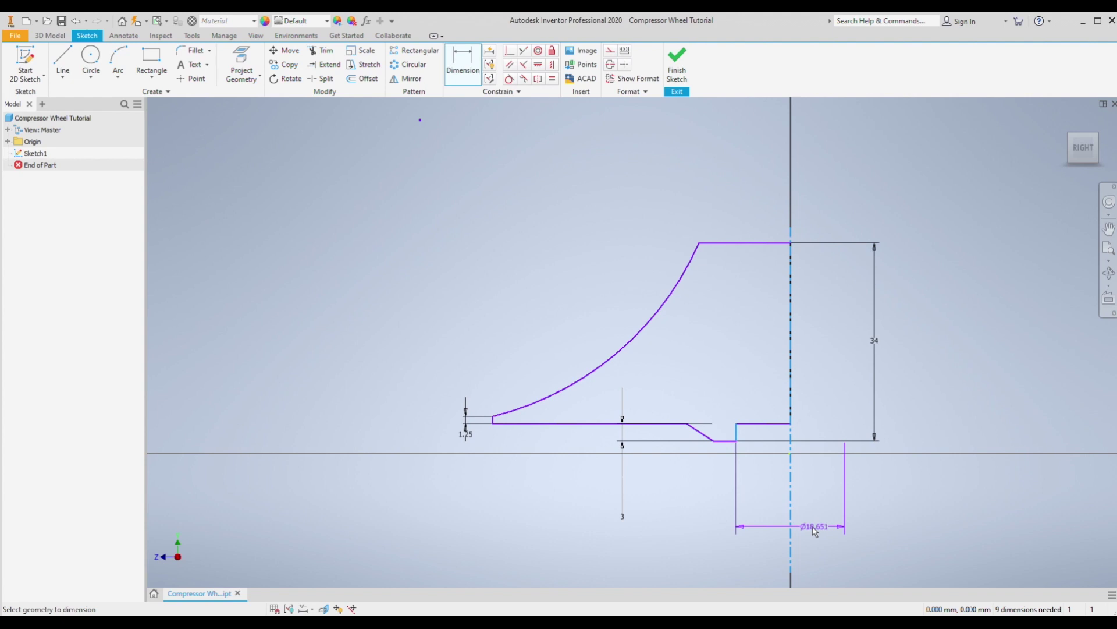
left_click(815, 531)
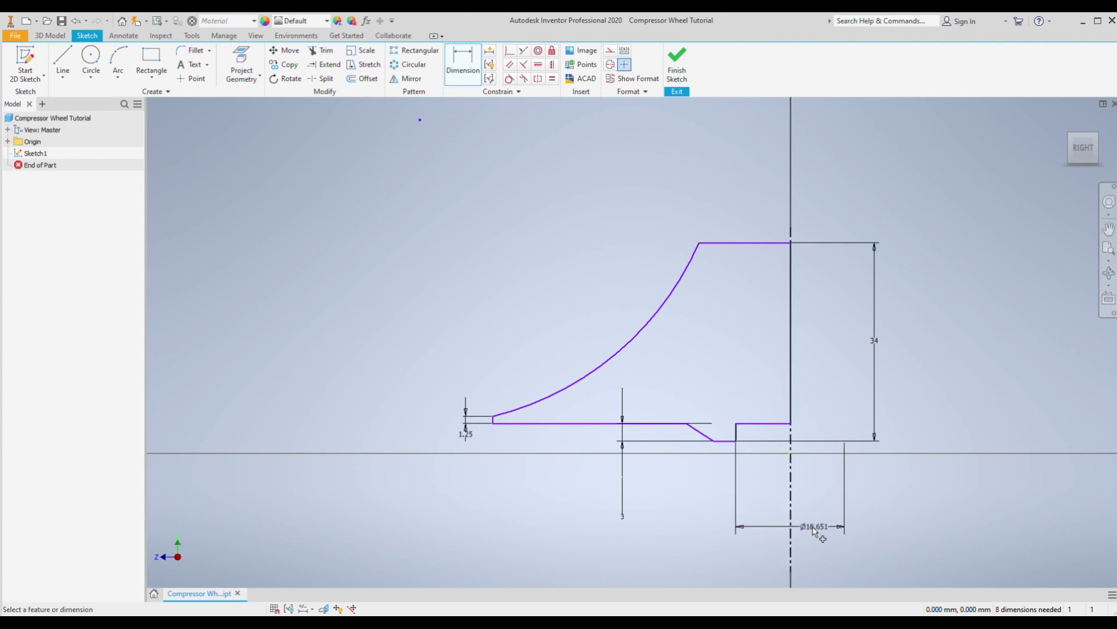
type("8.5")
key("Return")
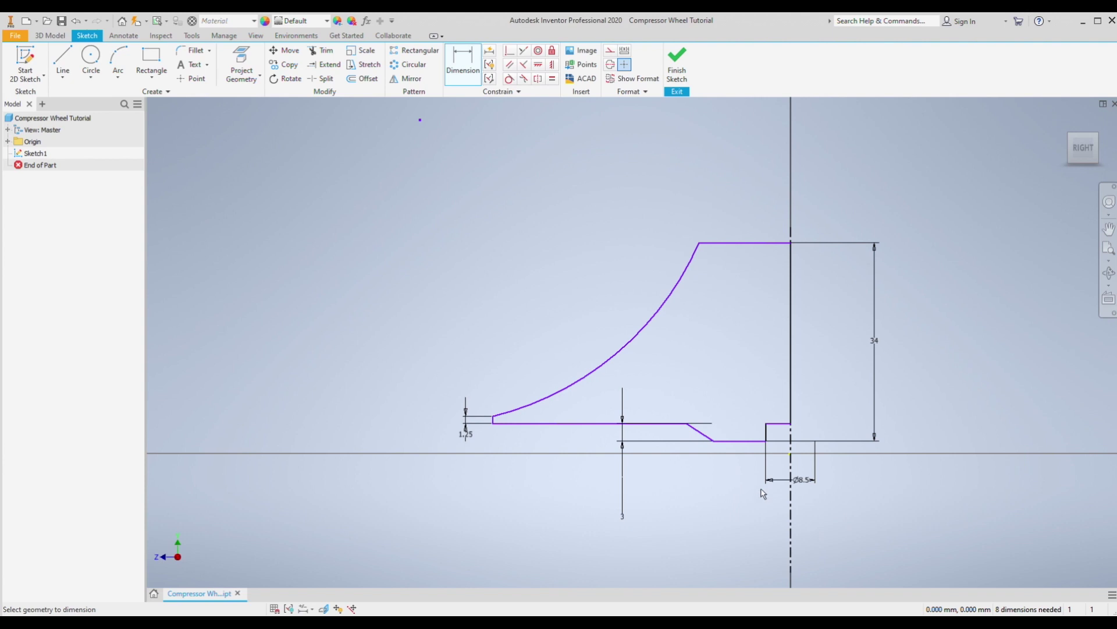
Dimension the lower end of the sloped hub edge about the centerline as a 12 mm diameter.
left_click(790, 451)
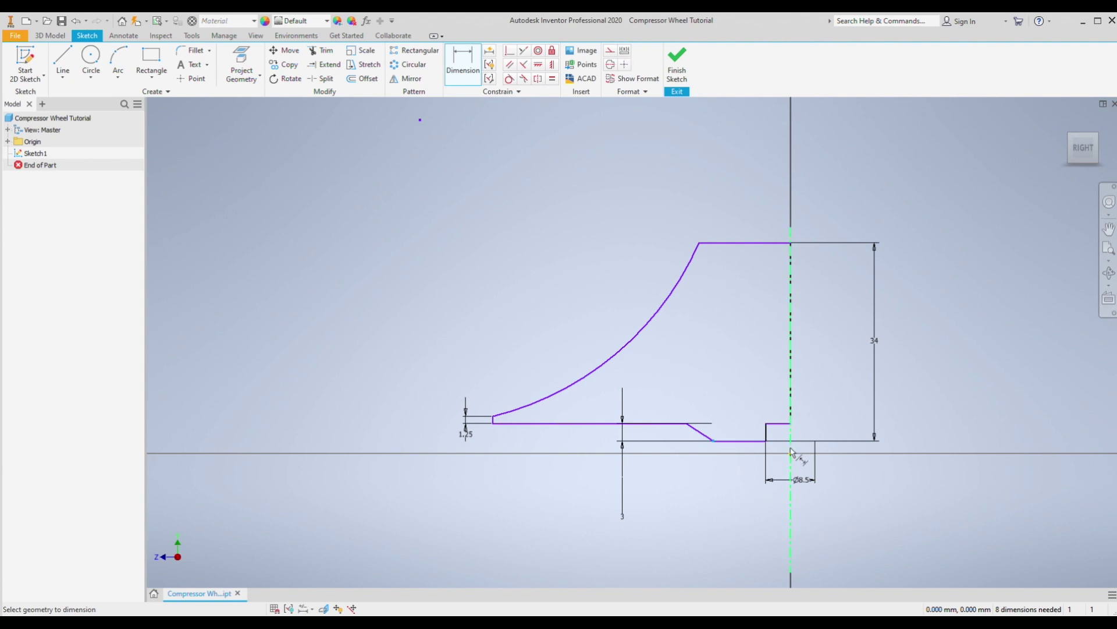
left_click(713, 440)
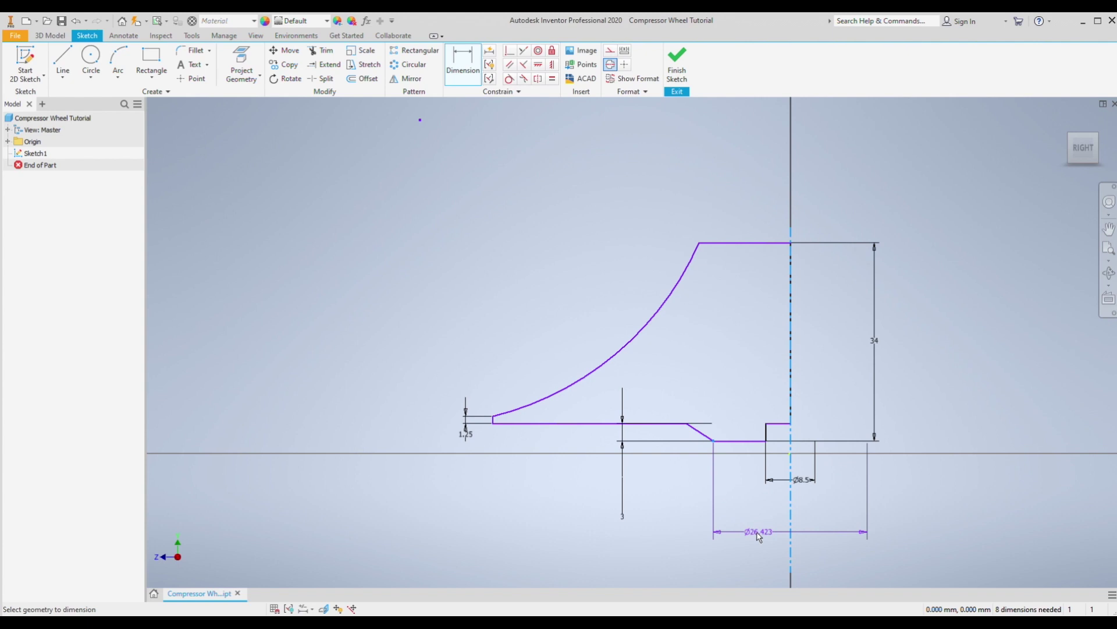
left_click(758, 535)
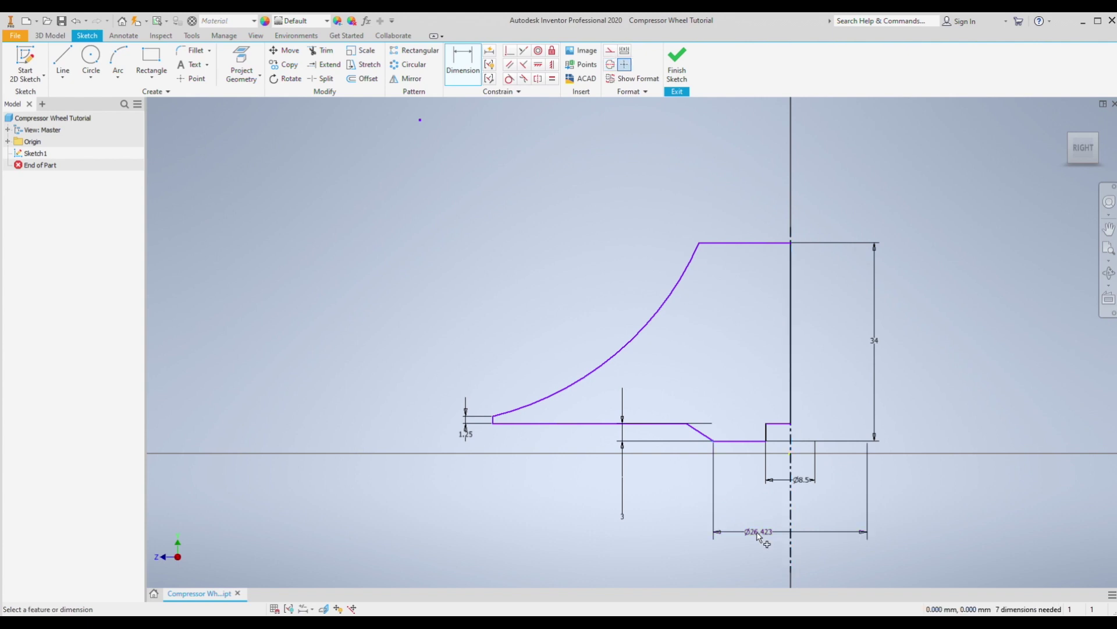
key("Return")
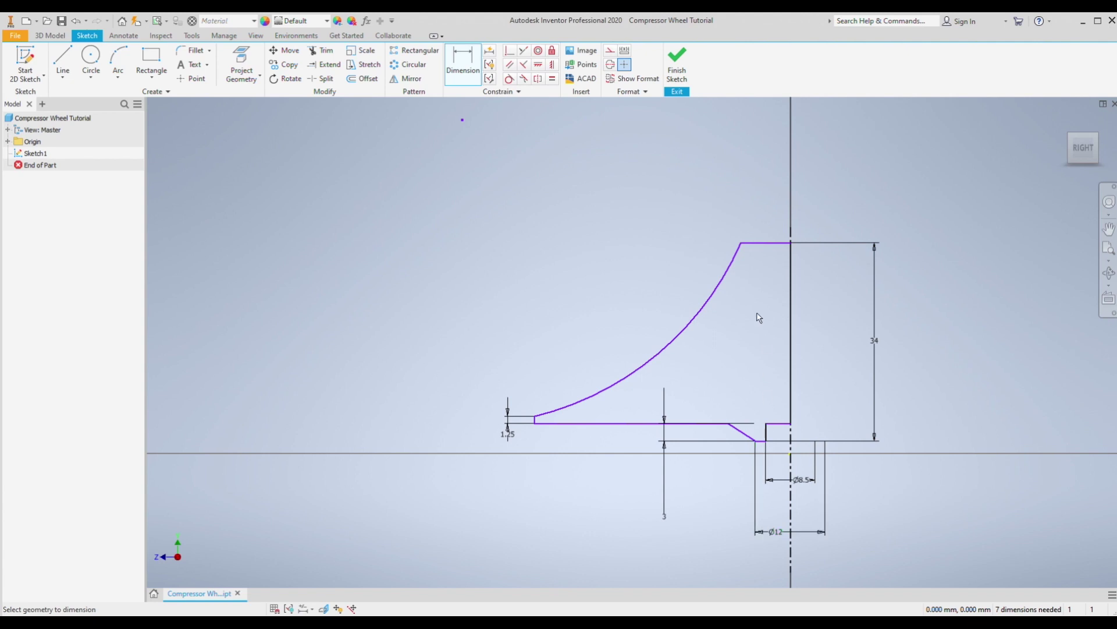
Dimension the outer end of the profile's top edge about the centerline as a 17 mm diameter.
left_click(791, 281)
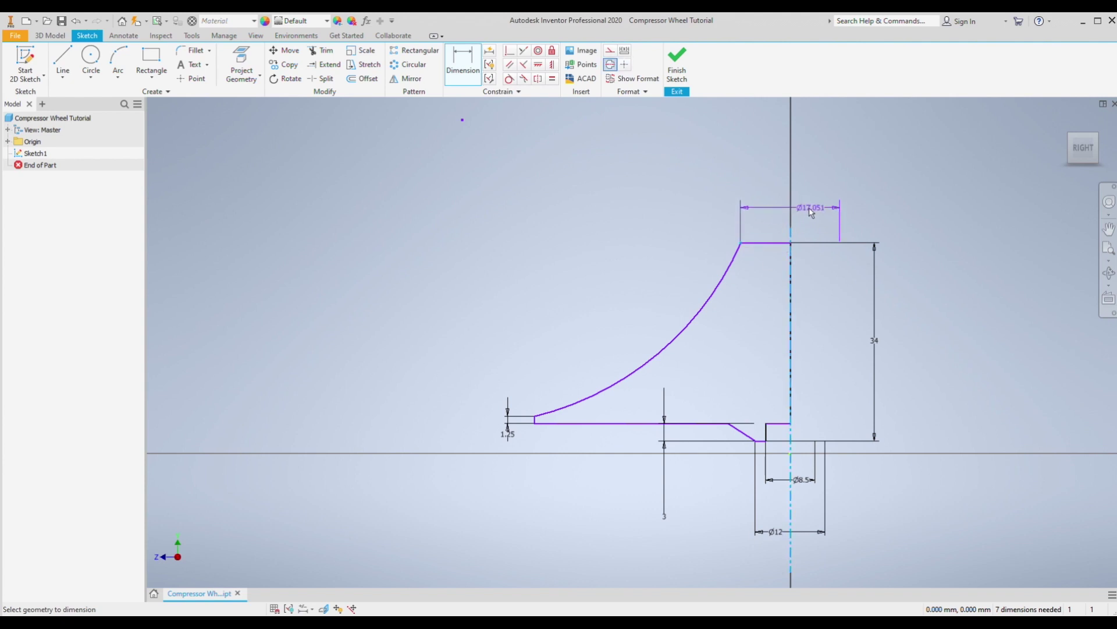
left_click(812, 213)
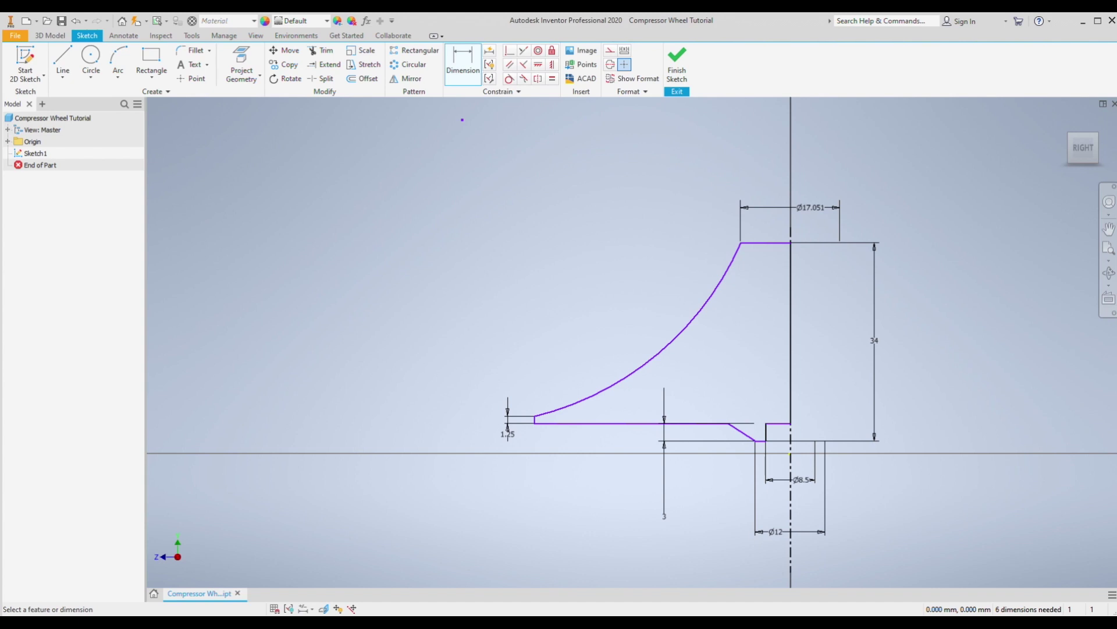
key("Return")
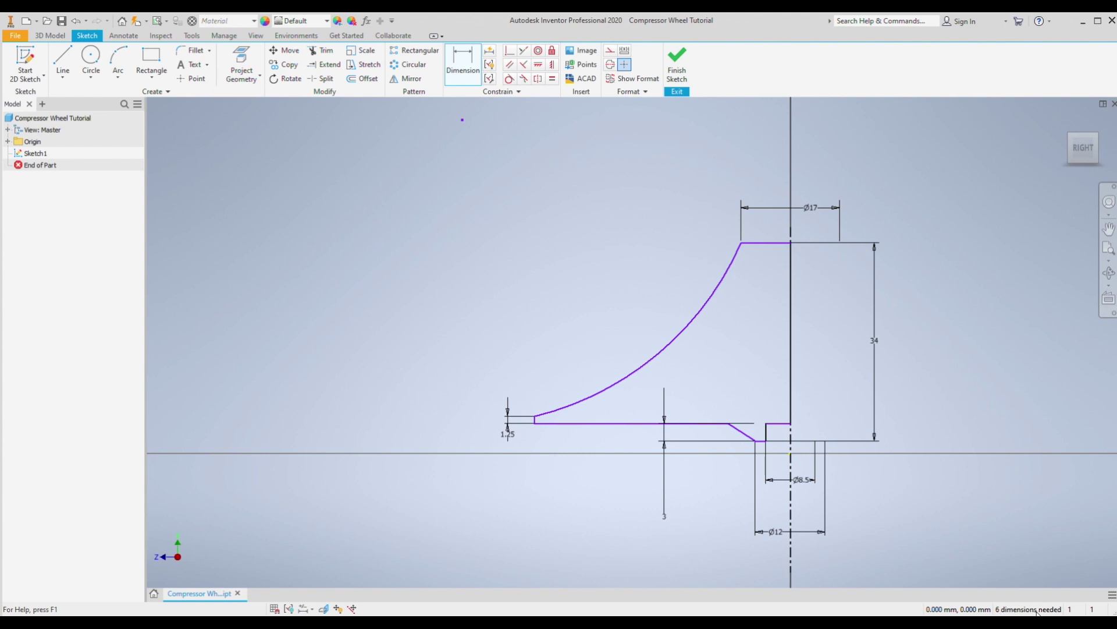
Dimension the angle between the long horizontal base edge and the sloped hub edge as 140 degrees.
left_click(720, 424)
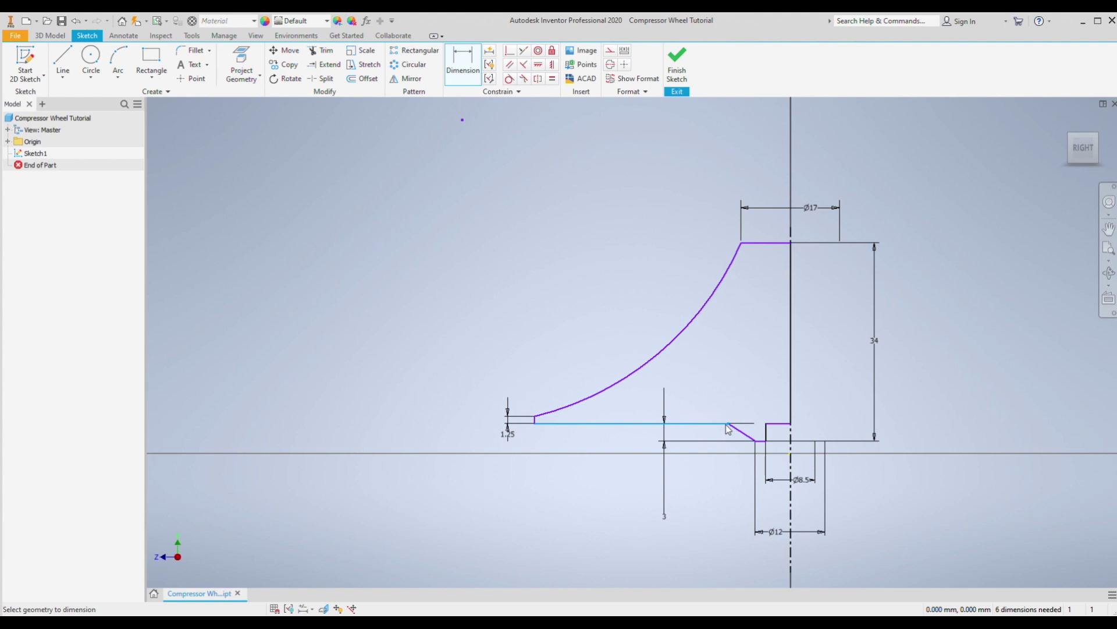
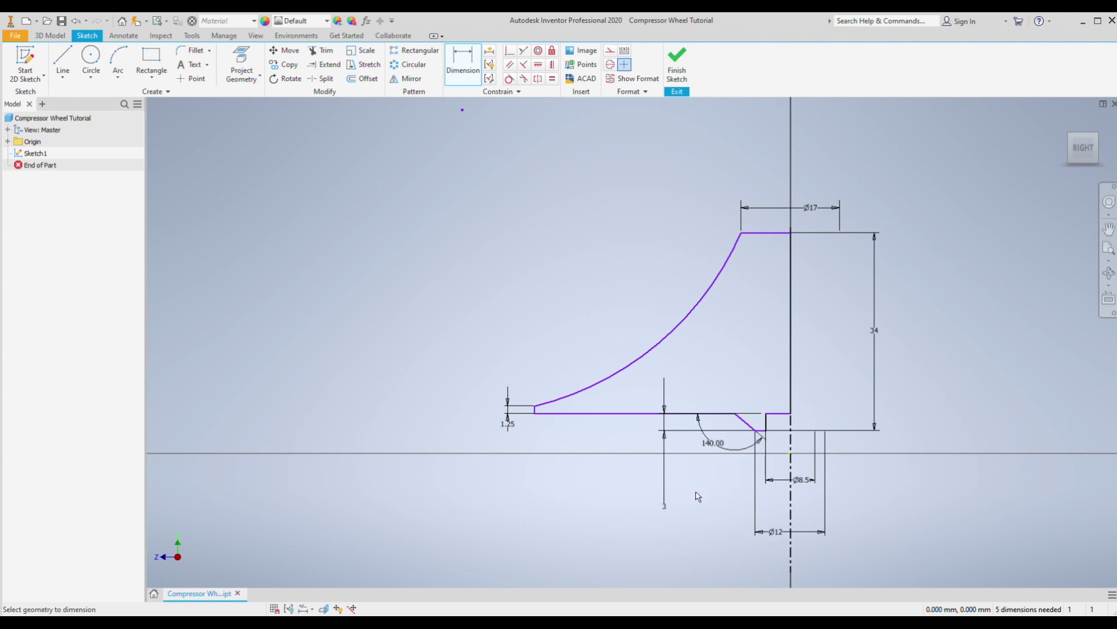
key("Escape")
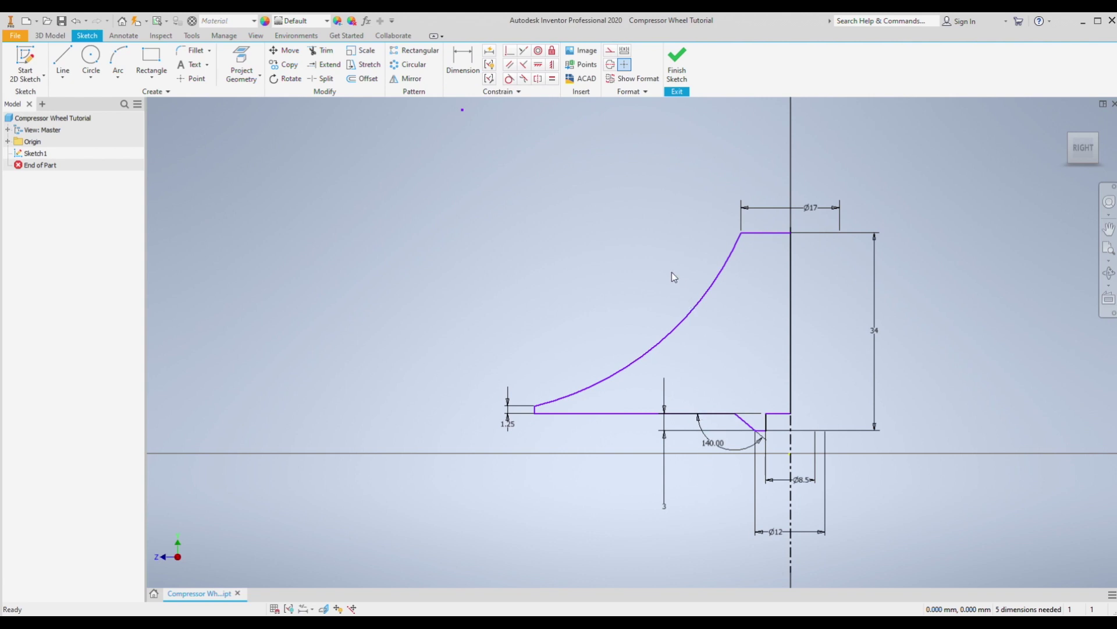
Constrain the short horizontal edge at the bottom of the hub step coincident with the origin.
left_click(512, 50)
scroll(761, 434, "up", 10)
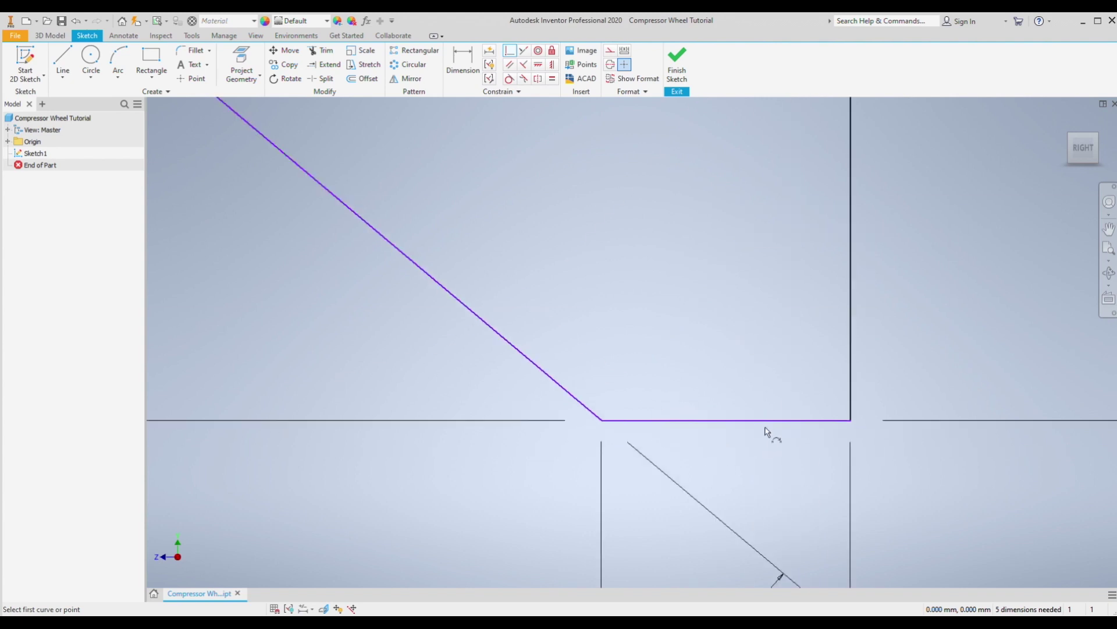
left_click(764, 431)
scroll(765, 430, "down", 10)
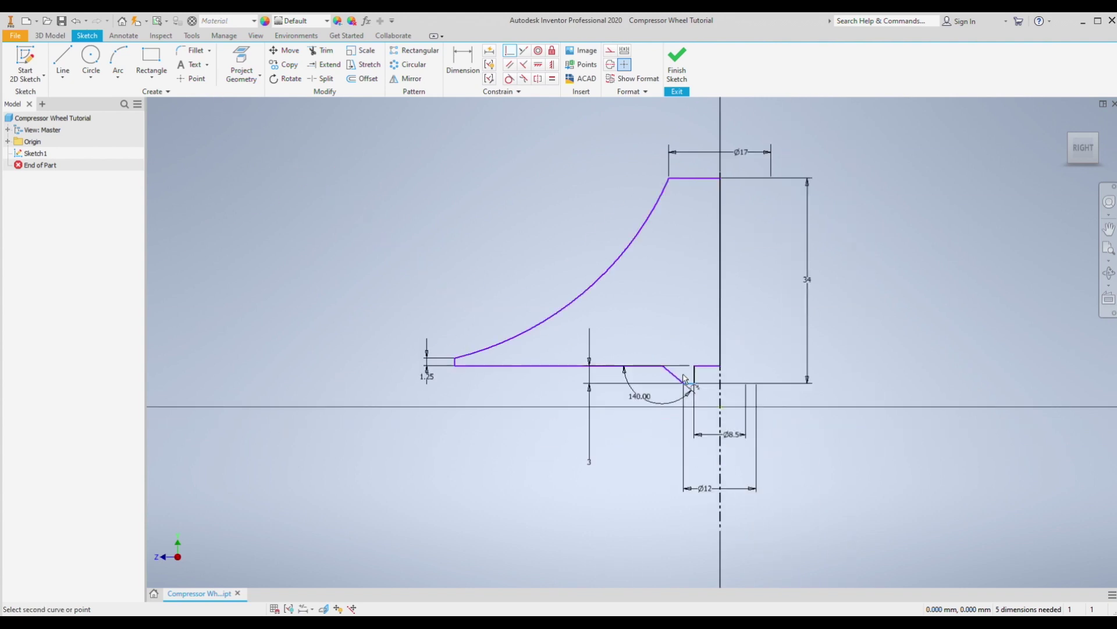
left_click(721, 407)
key("Escape")
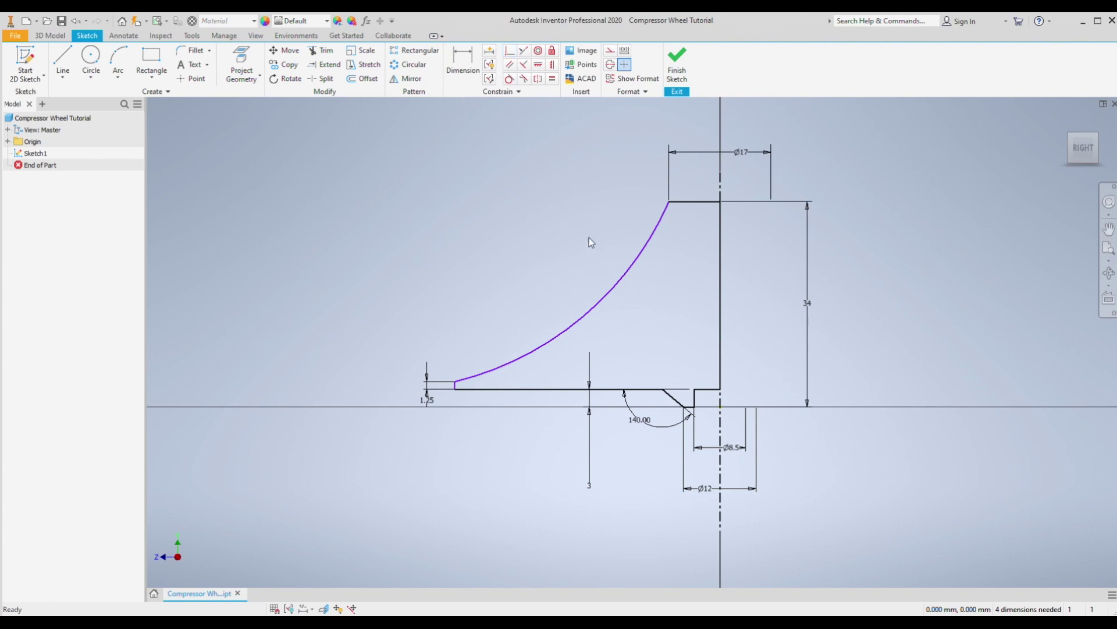
Dimension the short vertical outer edge of the profile about the centerline as a 66 mm diameter.
left_click(463, 67)
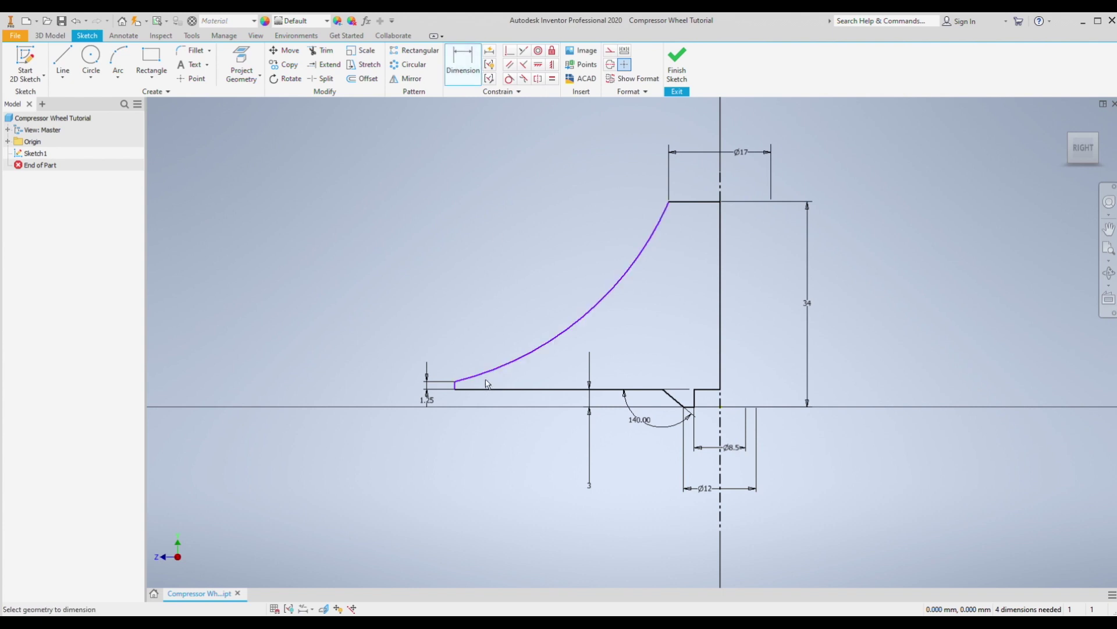
scroll(455, 385, "down", 5)
left_click(450, 391)
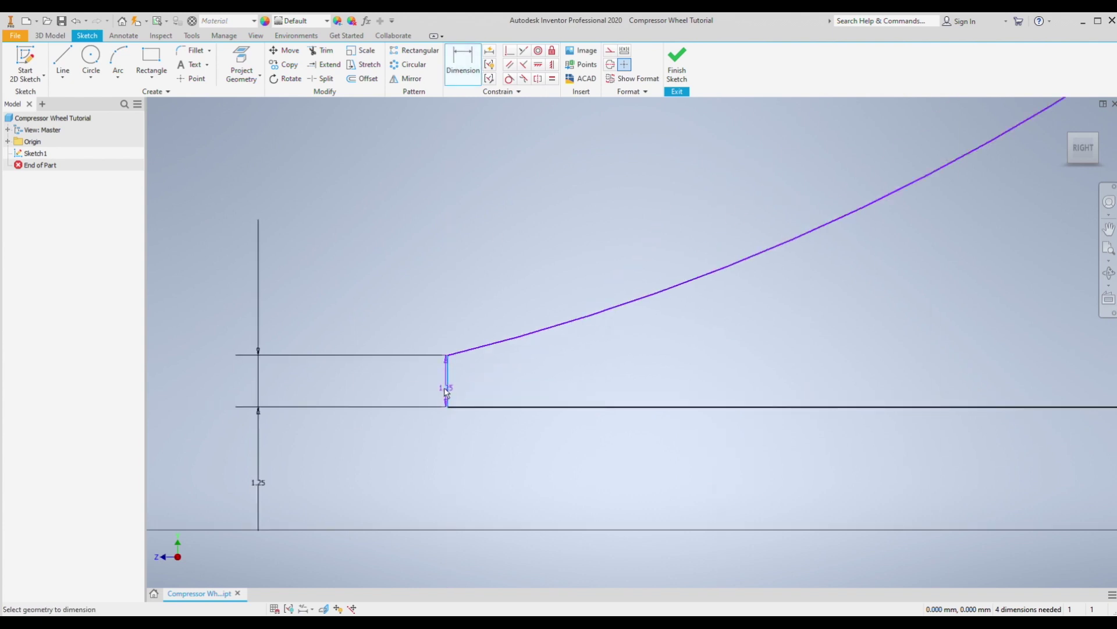
scroll(449, 390, "up", 5)
left_click(569, 401)
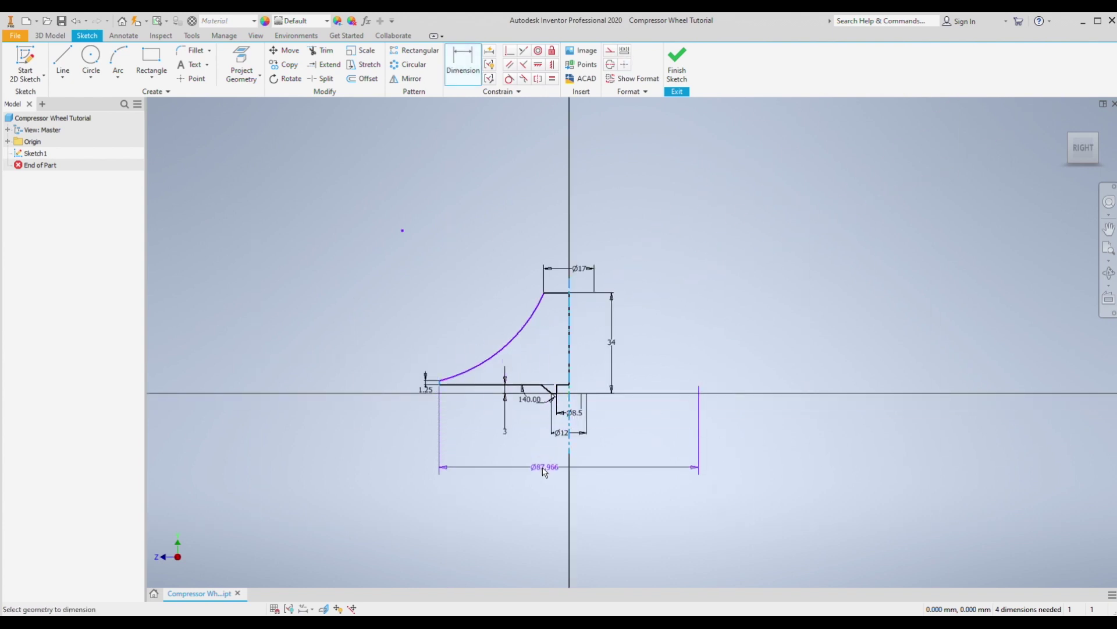
left_click(544, 470)
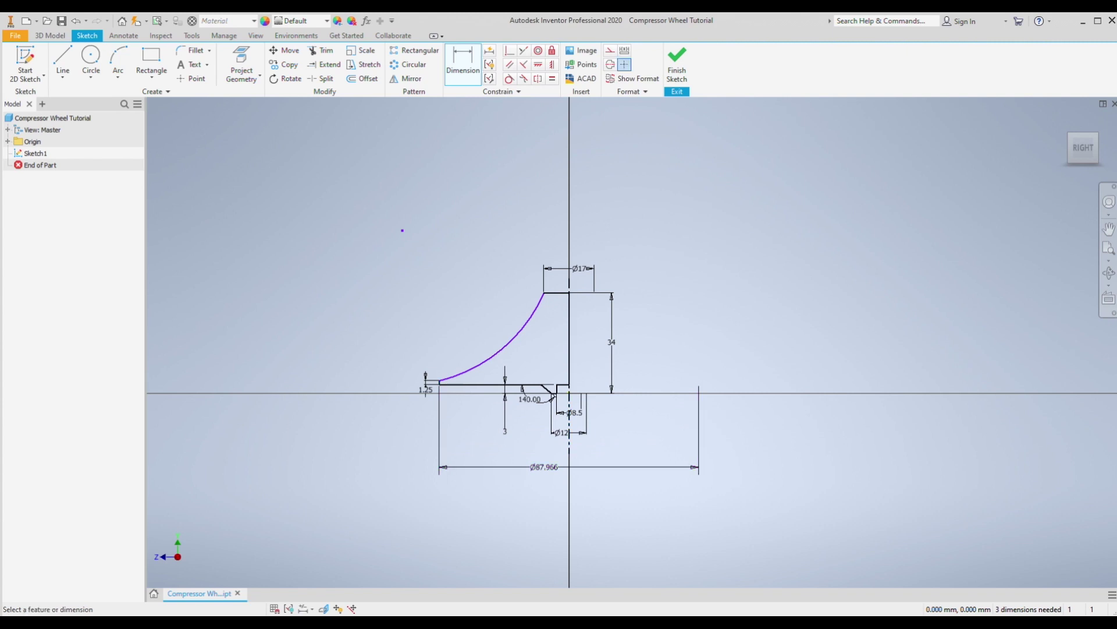
key("Return")
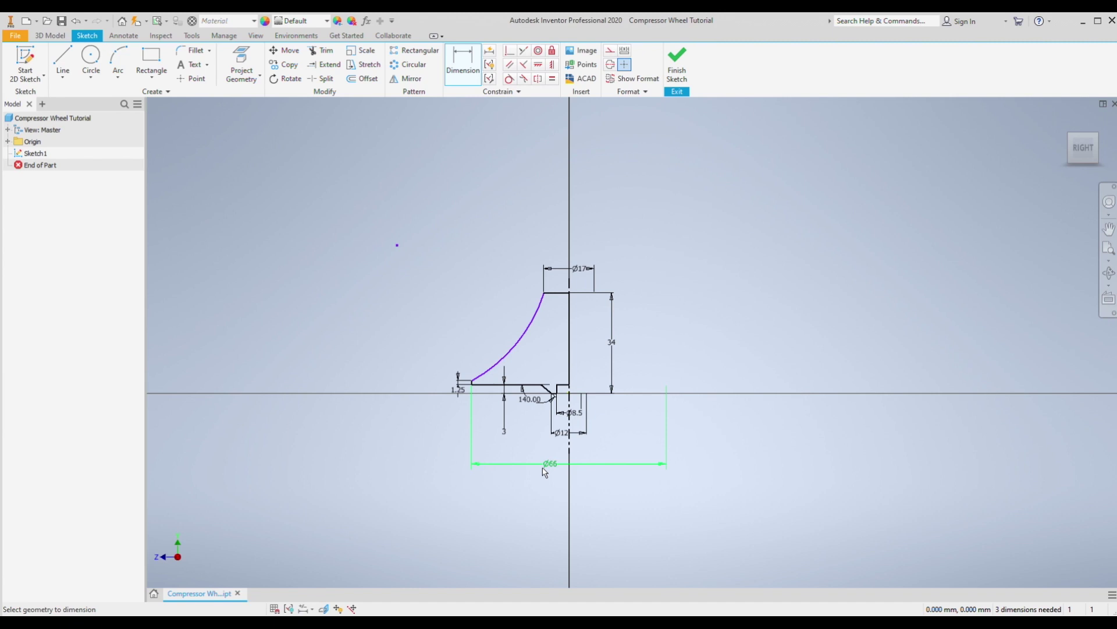
Dimension the radius of the curved hub arc as 32 mm.
left_click(488, 370)
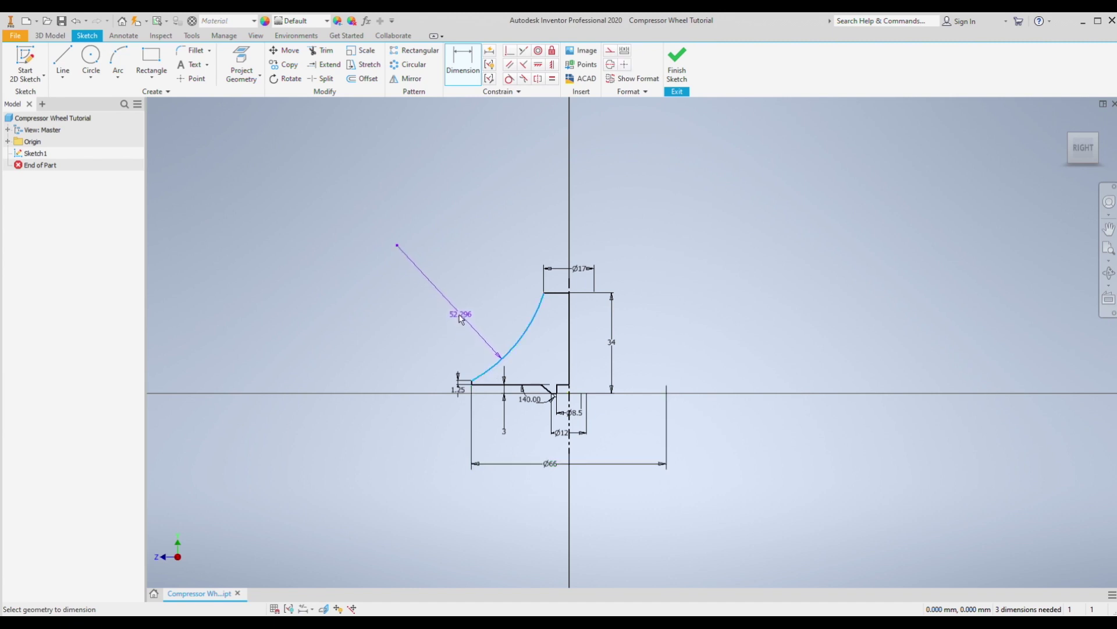
left_click(460, 317)
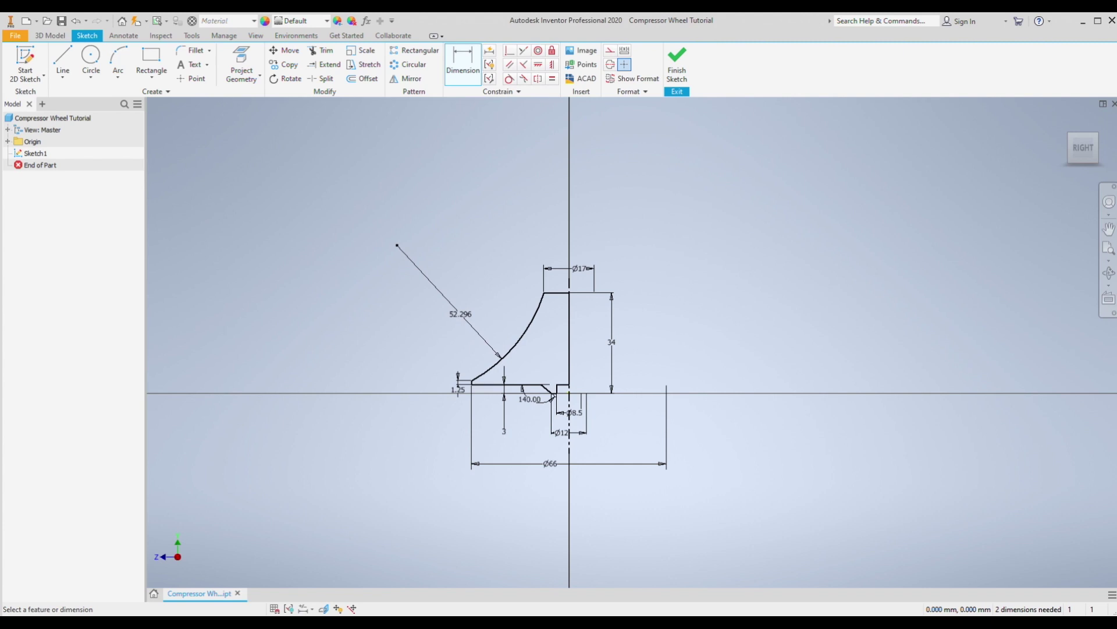
type("32")
key("Return")
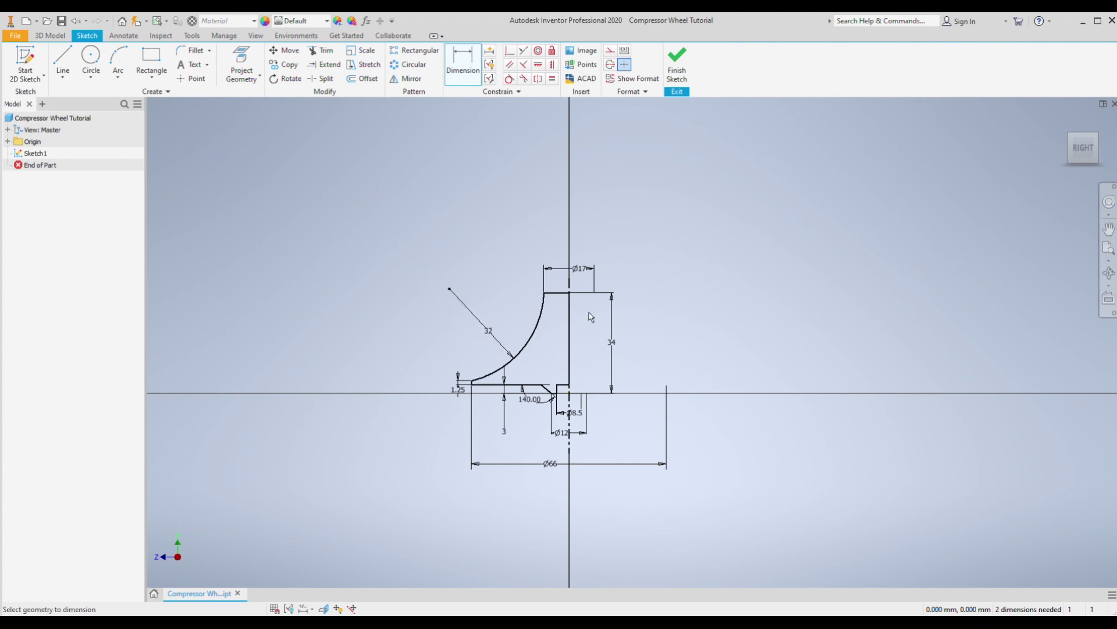
key("Escape")
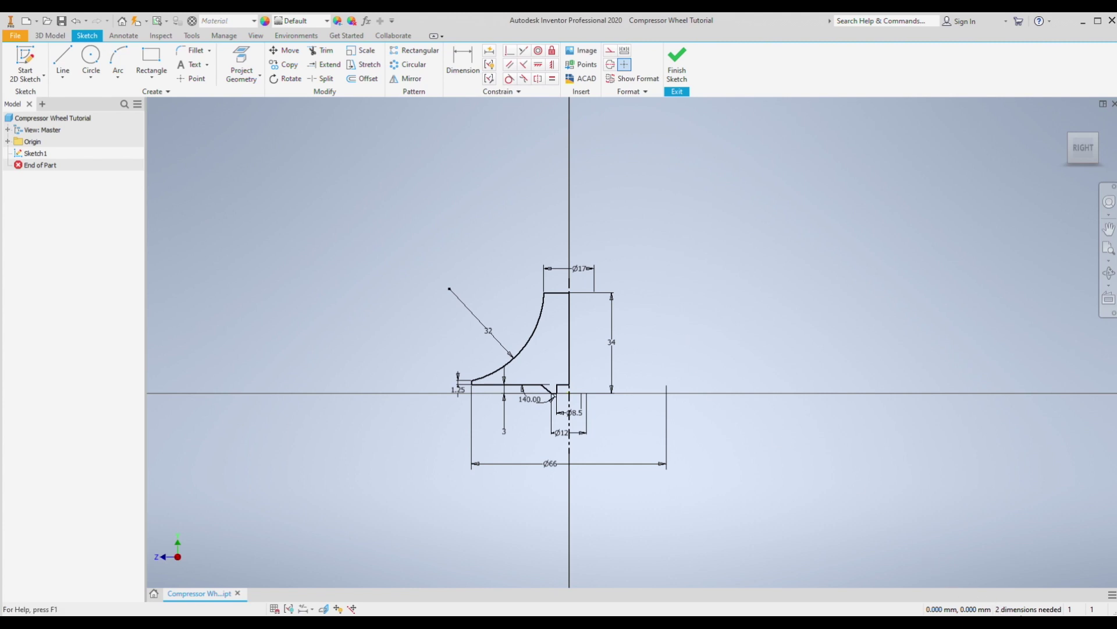
Constrain the centerline's lower endpoint coincident with the origin and reposition the 66 mm diameter dimension.
scroll(669, 412, "up", 3)
left_click_drag(486, 404, 485, 403)
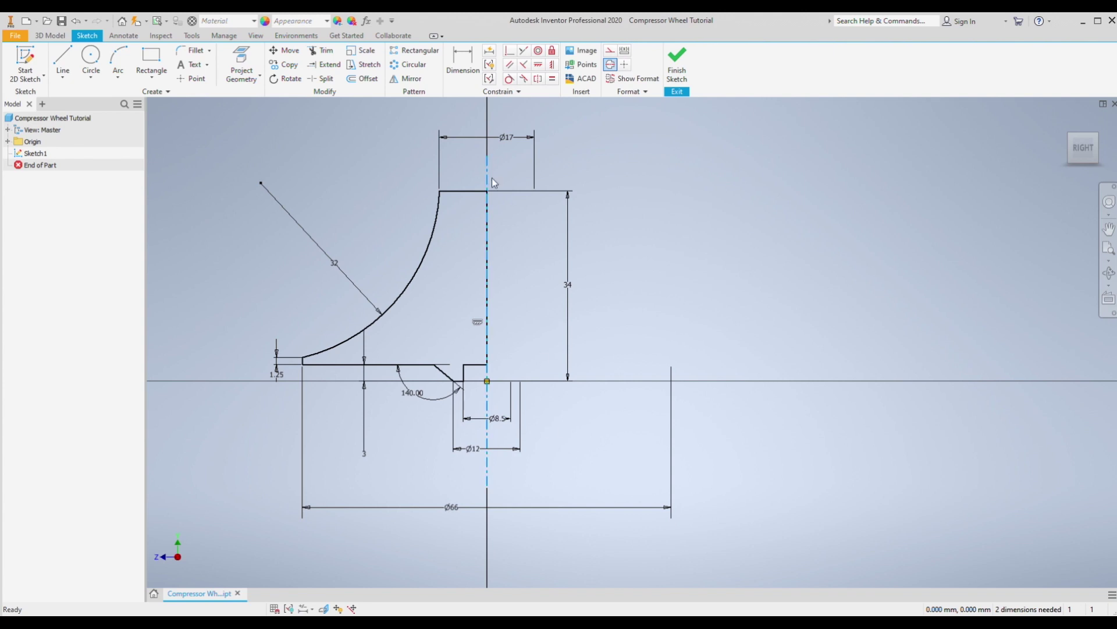
left_click(458, 62)
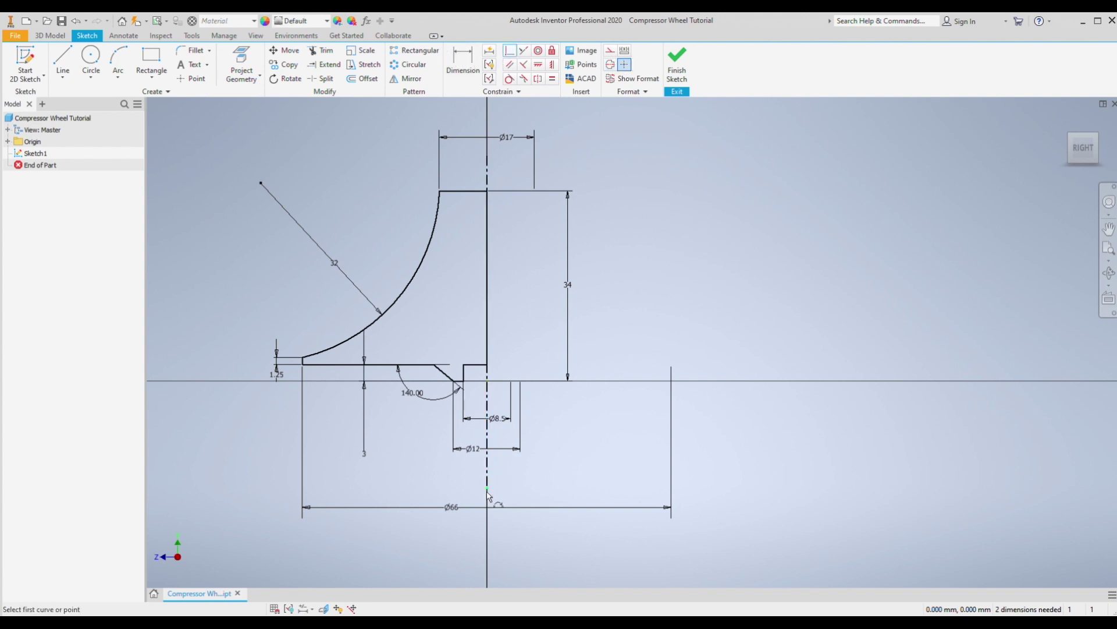
left_click_drag(487, 492, 464, 495)
Rearrange the 8.5 mm and 12 mm diameter dimensions and the 1.25 mm edge dimension clear of the profile.
left_click_drag(496, 418, 508, 458)
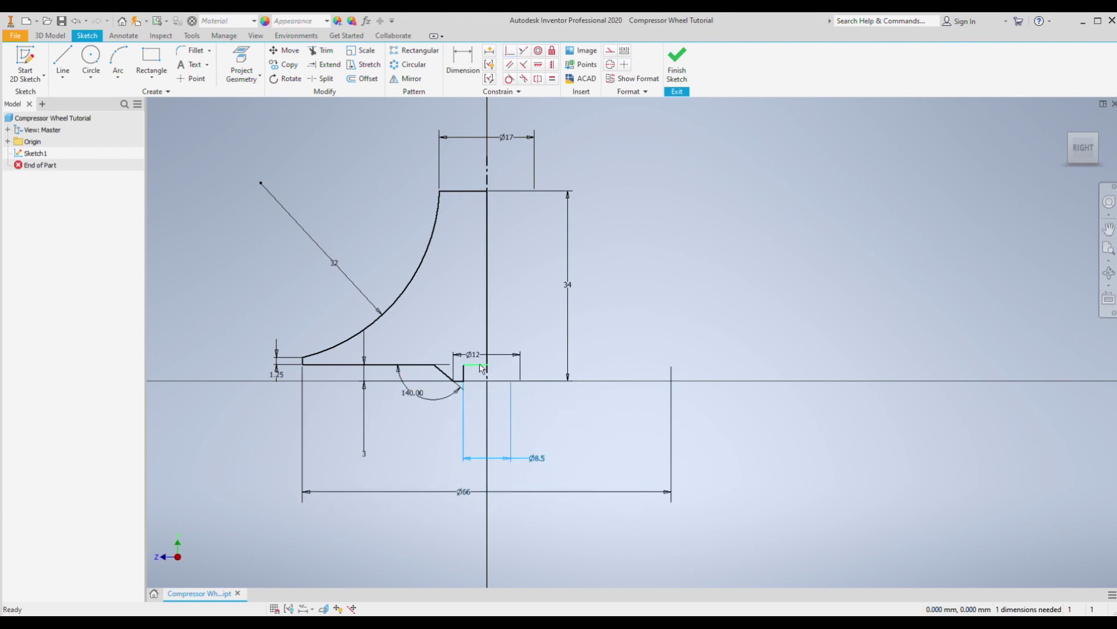
mouse_move(481, 369)
left_mouse_down()
mouse_move(536, 429)
mouse_move(561, 481)
mouse_move(550, 447)
mouse_move(554, 470)
left_mouse_up()
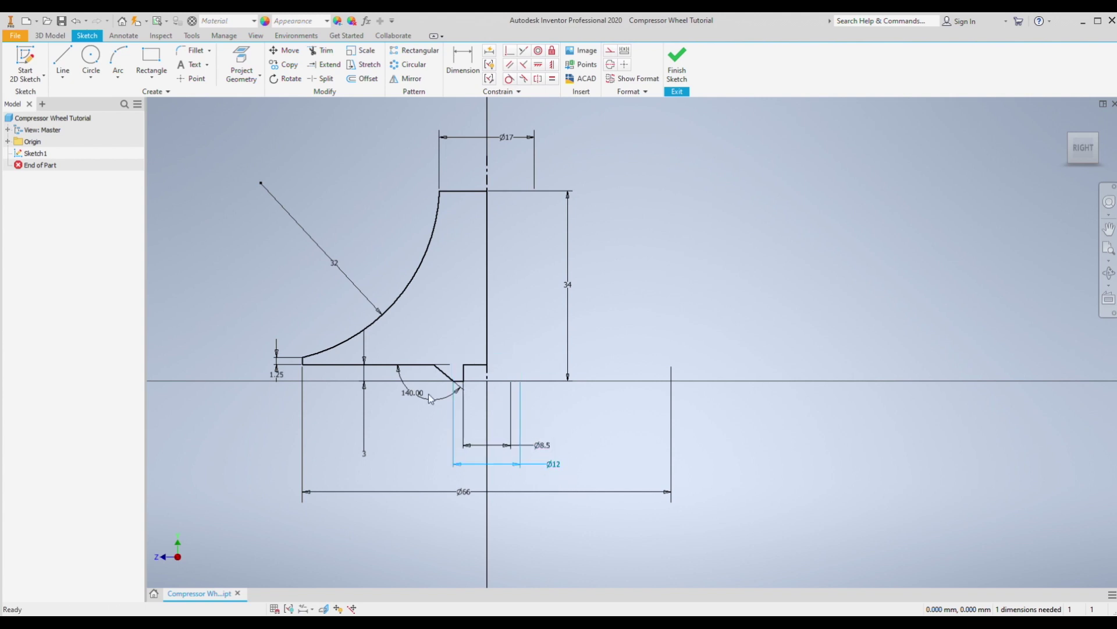
left_click_drag(276, 373, 269, 322)
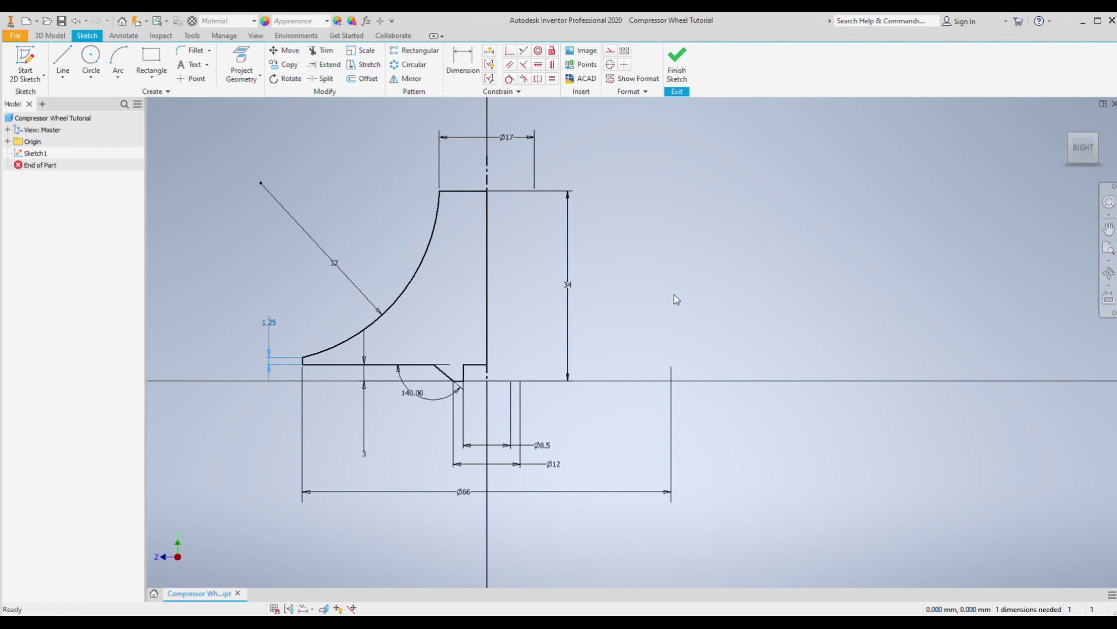
Finish the sketch and revolve the hub profile a full 360 degrees about the centerline.
left_click(686, 73)
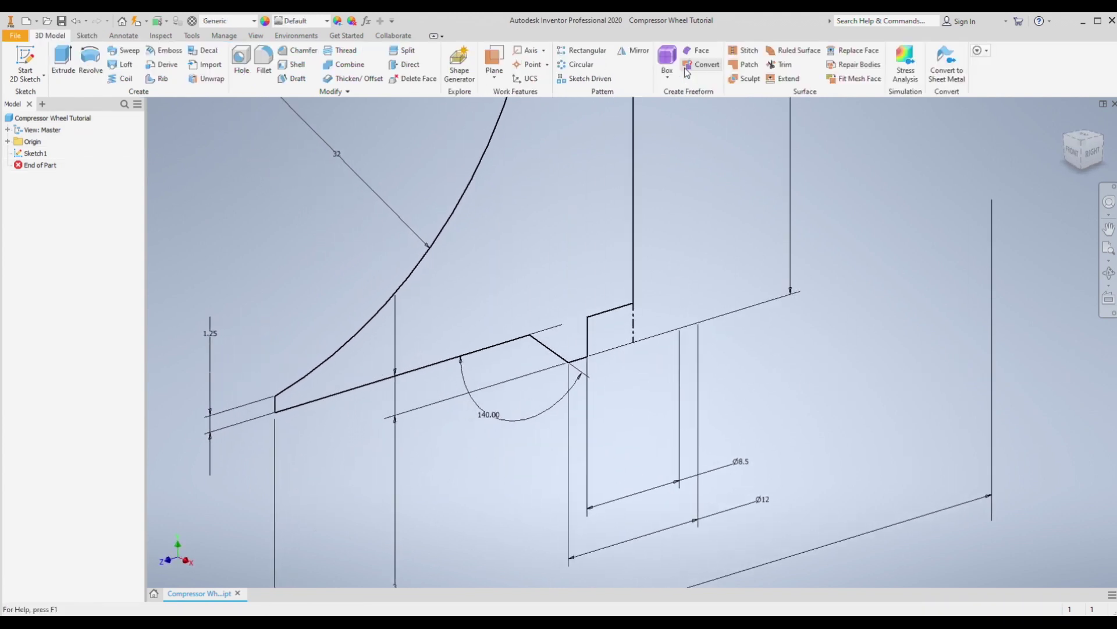
left_click(1110, 250)
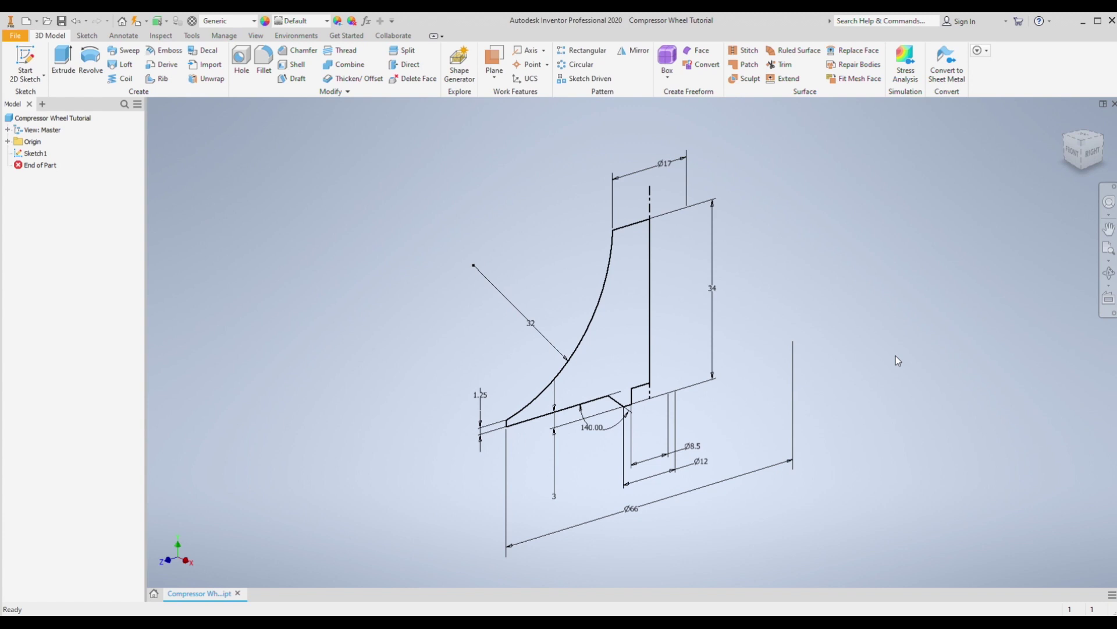
left_click(91, 68)
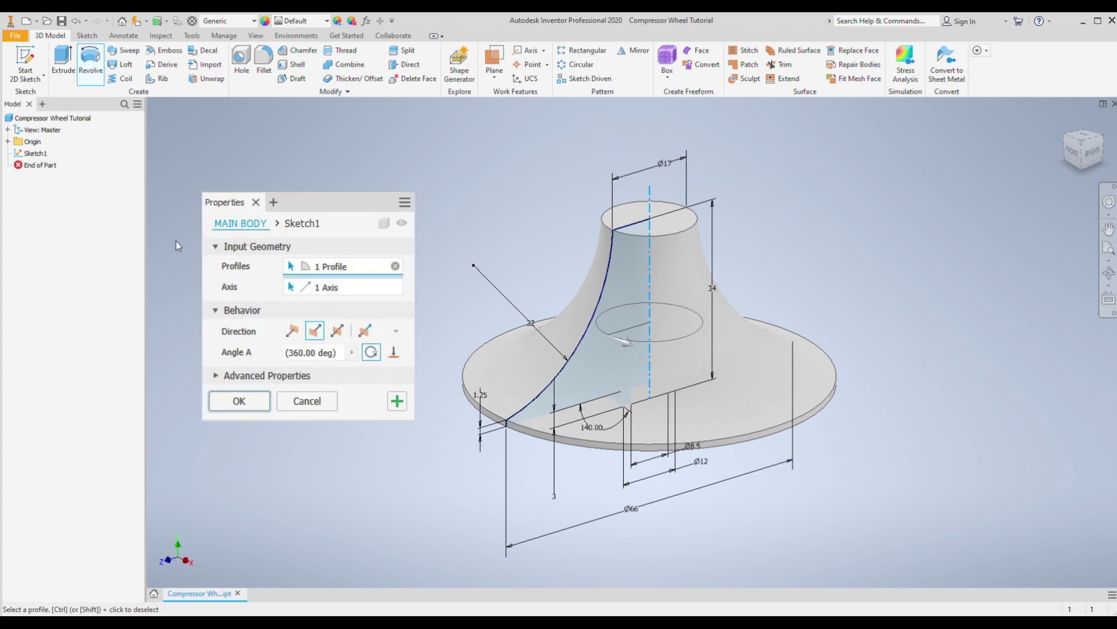
key("Return")
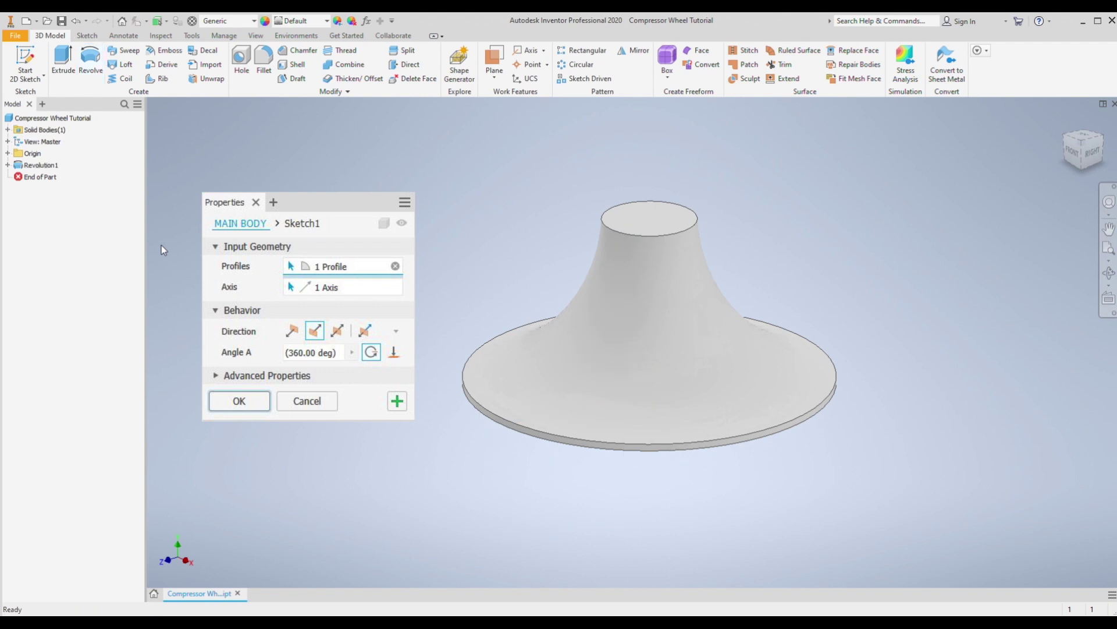
Create a 6.35 mm through-all hole at the origin center point, directed perpendicular to the hub's upper flat face.
left_click(1109, 275)
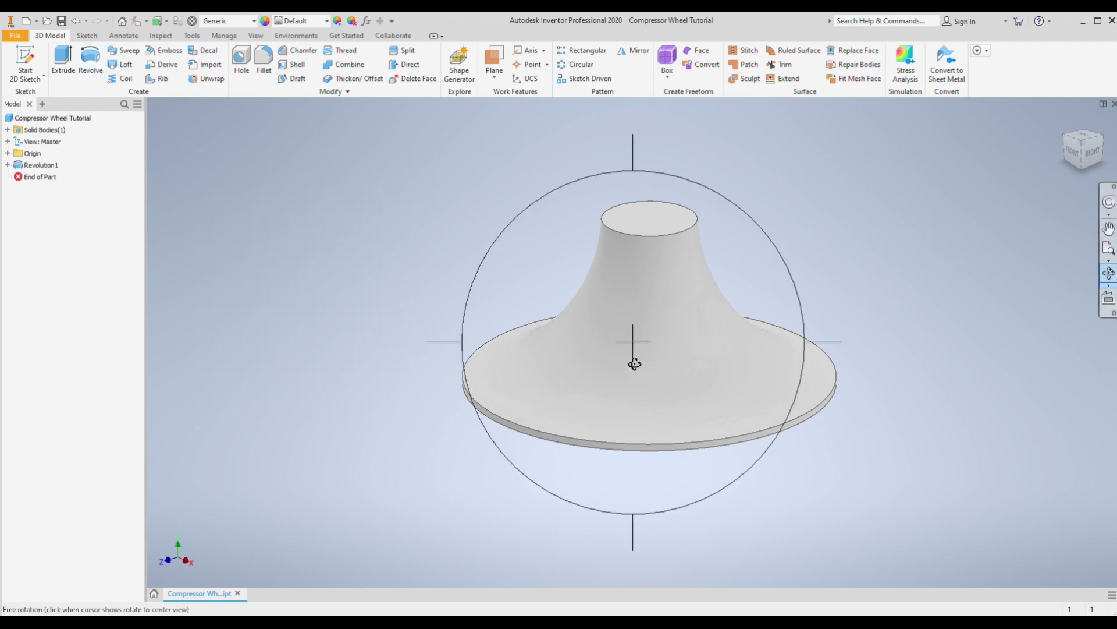
left_click_drag(603, 373, 693, 416)
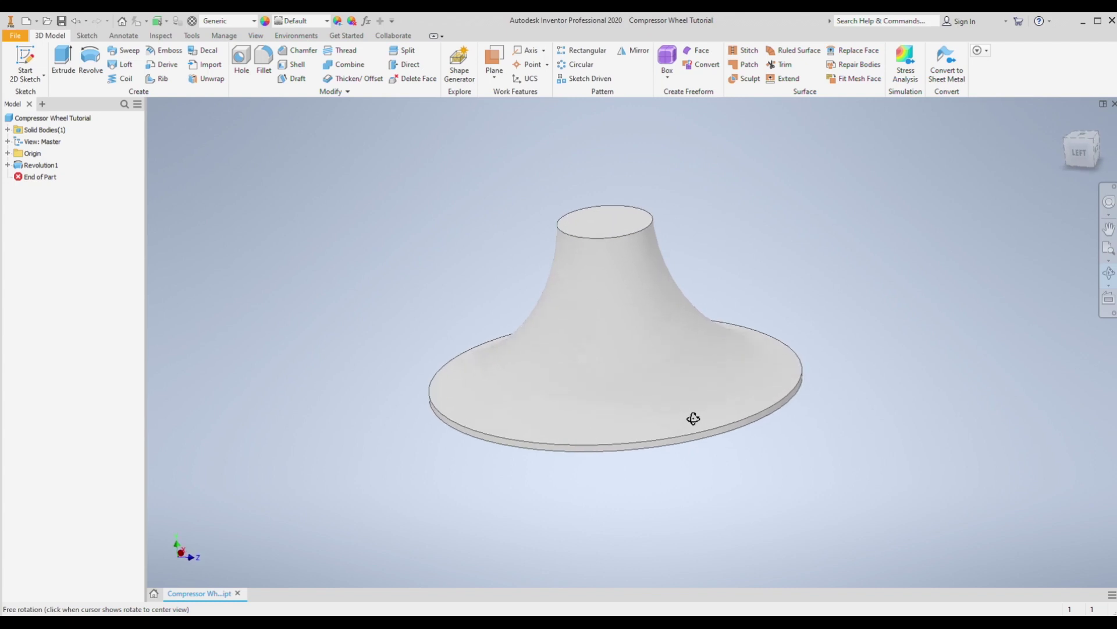
left_click_drag(1084, 246, 1016, 266)
key("Escape")
key("F6")
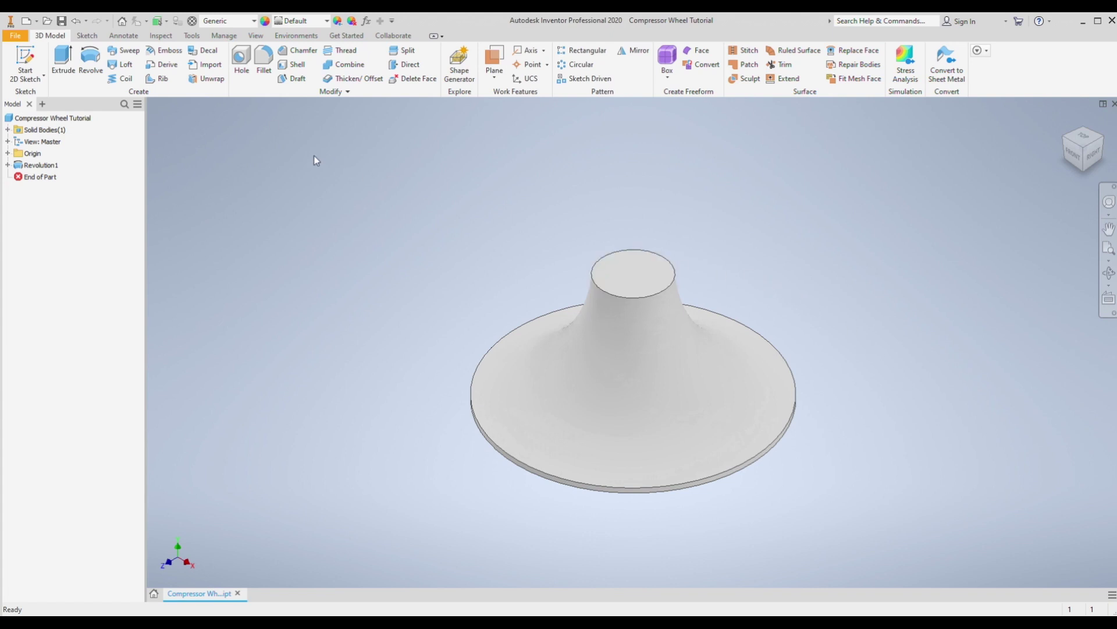
left_click(240, 65)
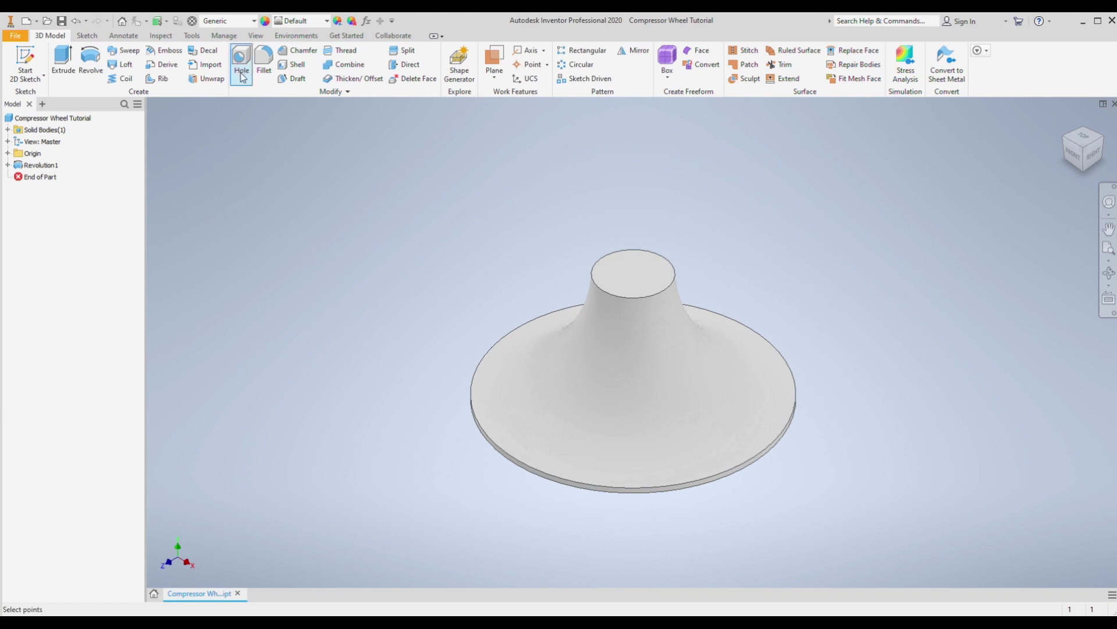
left_click(8, 153)
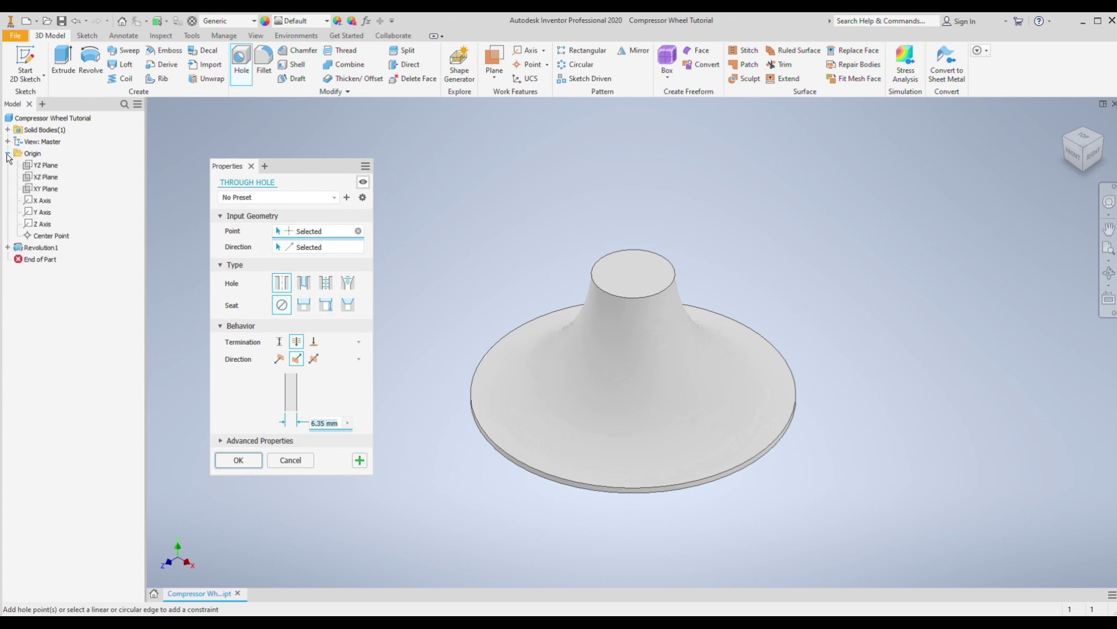
left_click(51, 235)
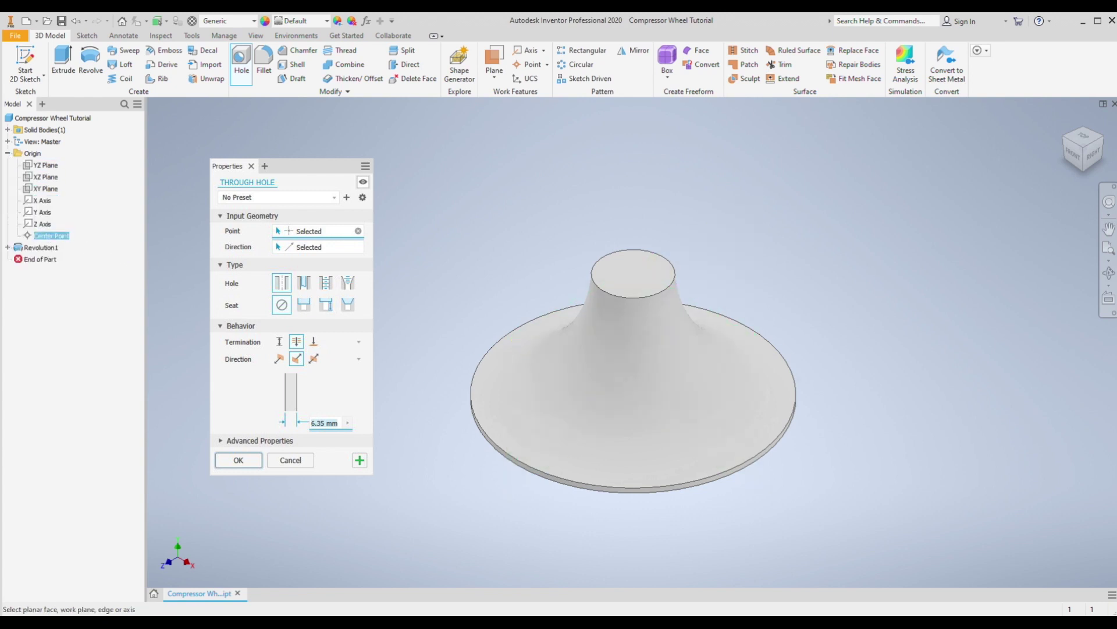
left_click(632, 263)
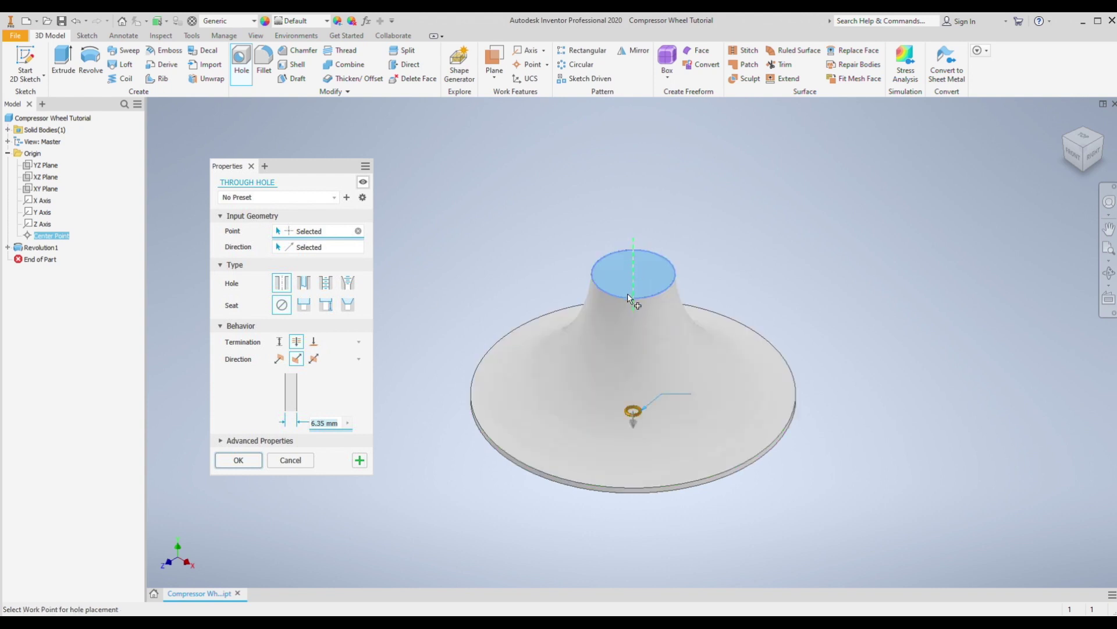
left_click(631, 415)
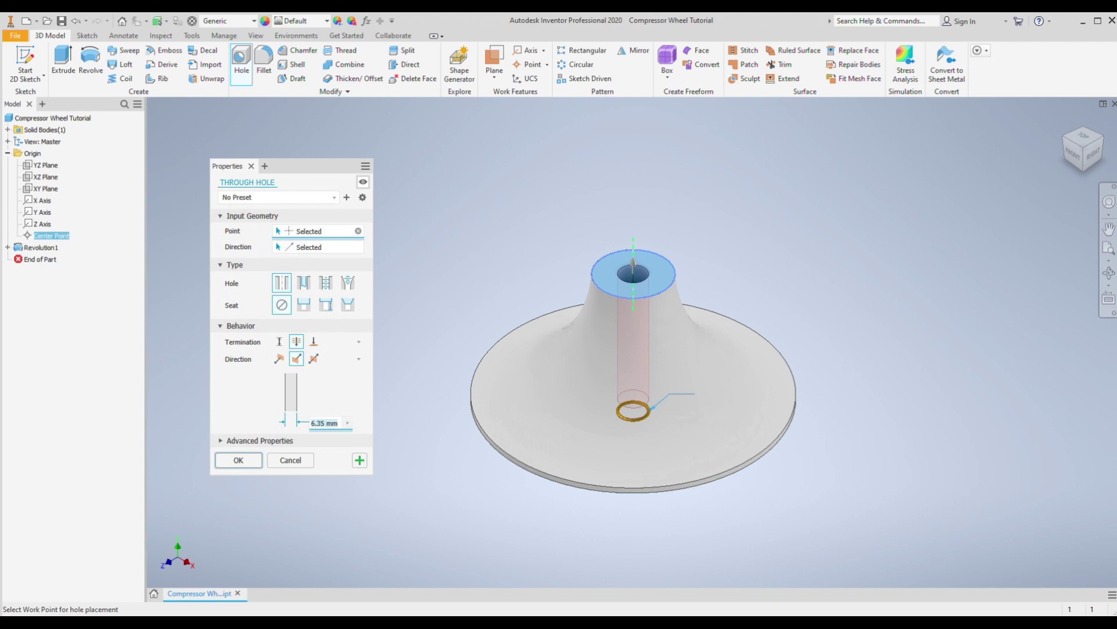
key("Return")
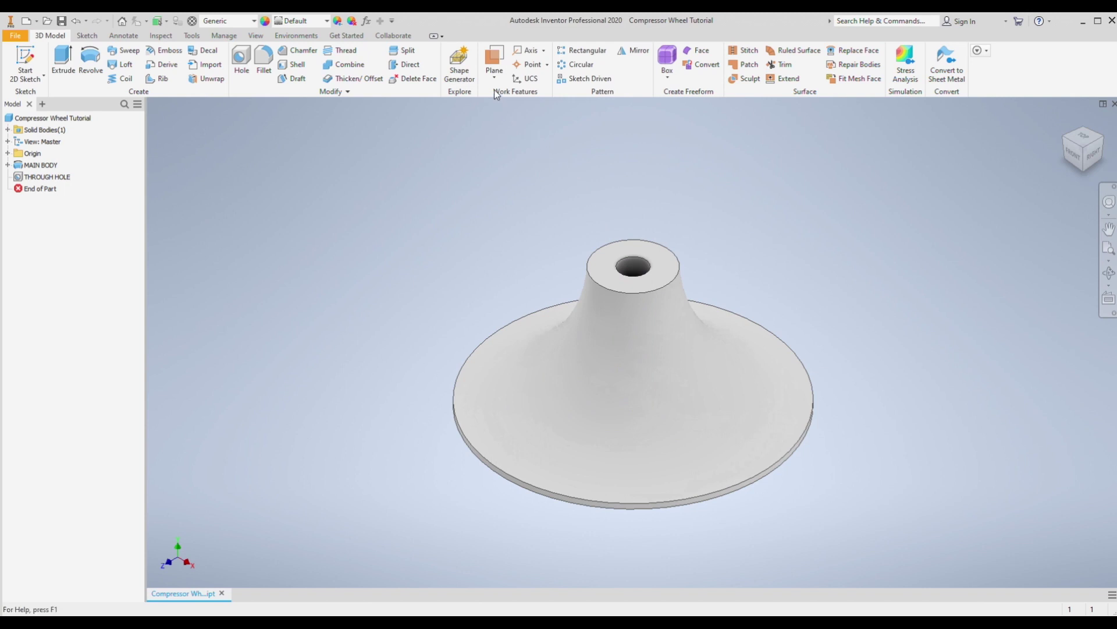
Create a work plane offset downward from the hub's upper flat face, cutting through the neck.
left_click(494, 63)
left_click(665, 261)
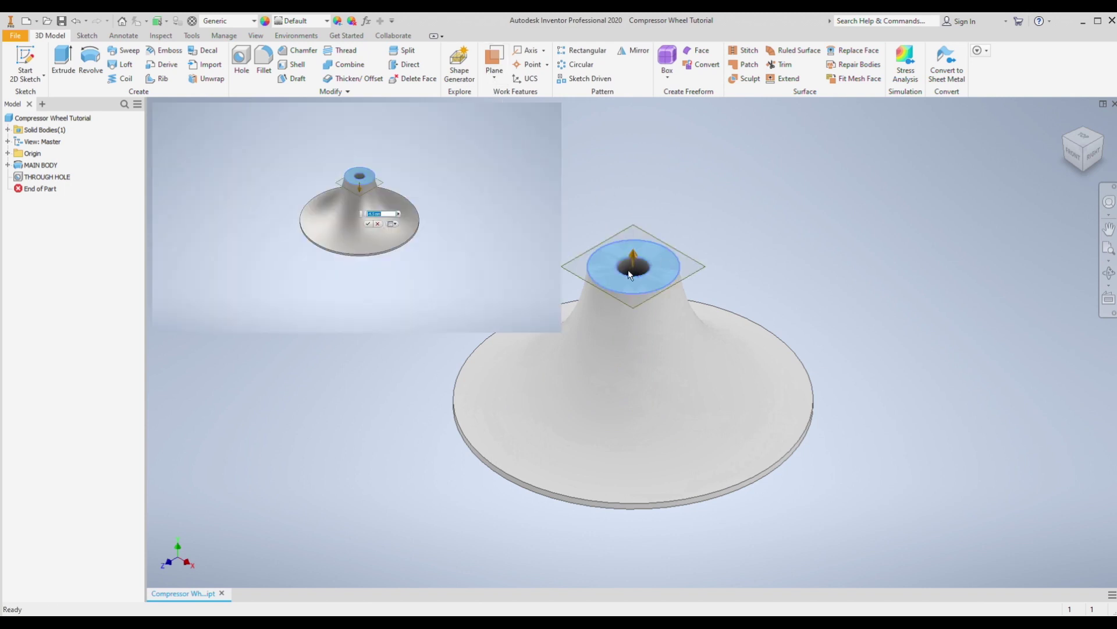
left_click_drag(632, 256, 633, 298)
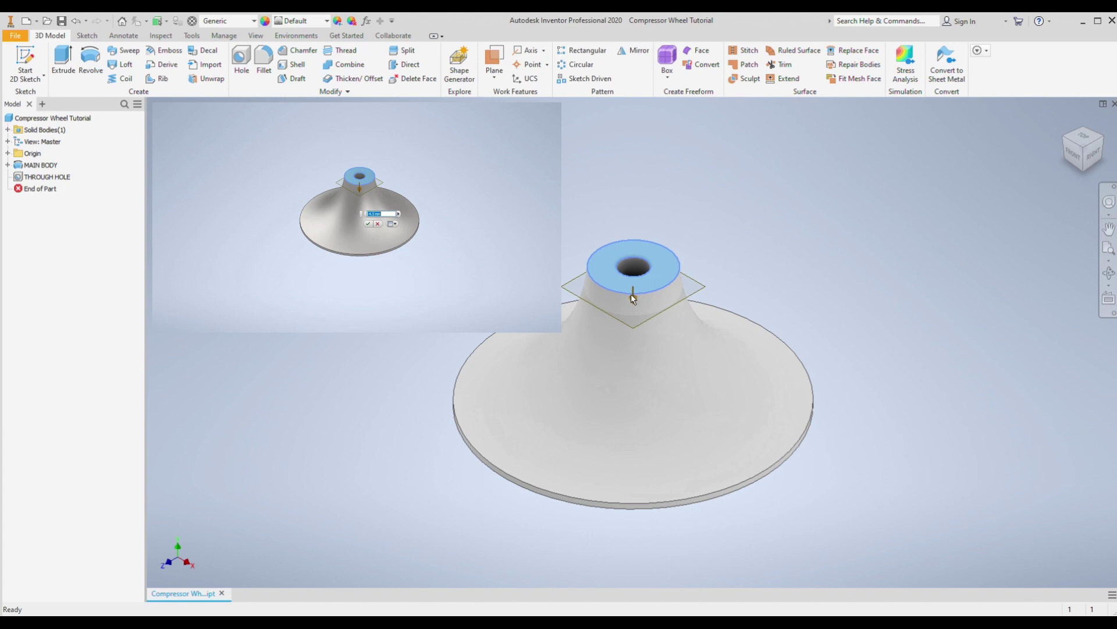
key("Return")
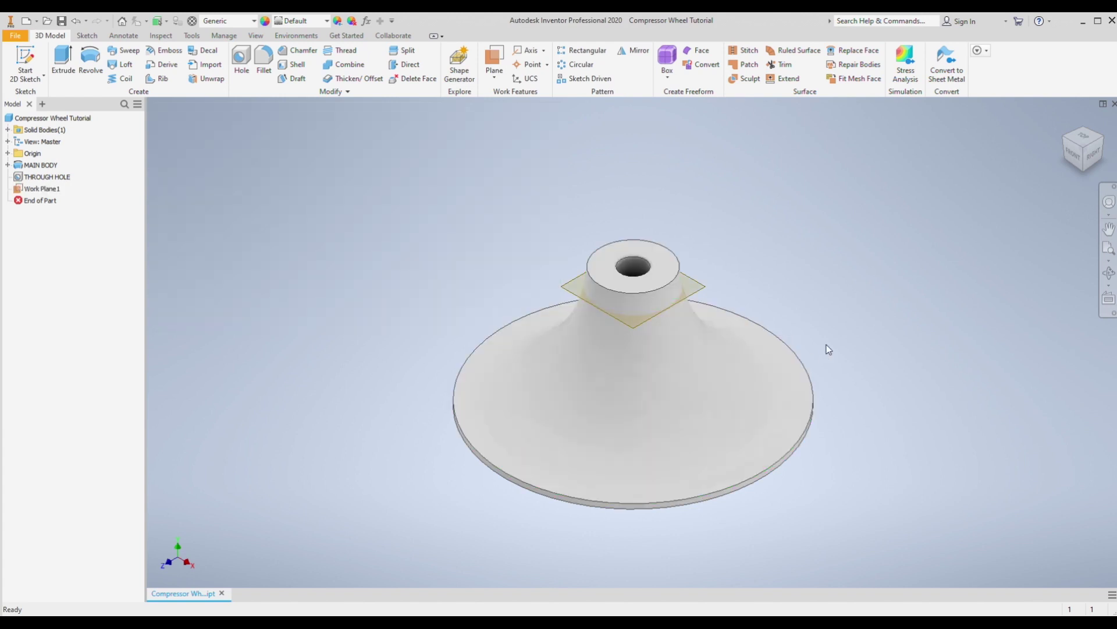
Create a second work plane offset upward from the underside face of the hub's disc.
left_click(1108, 274)
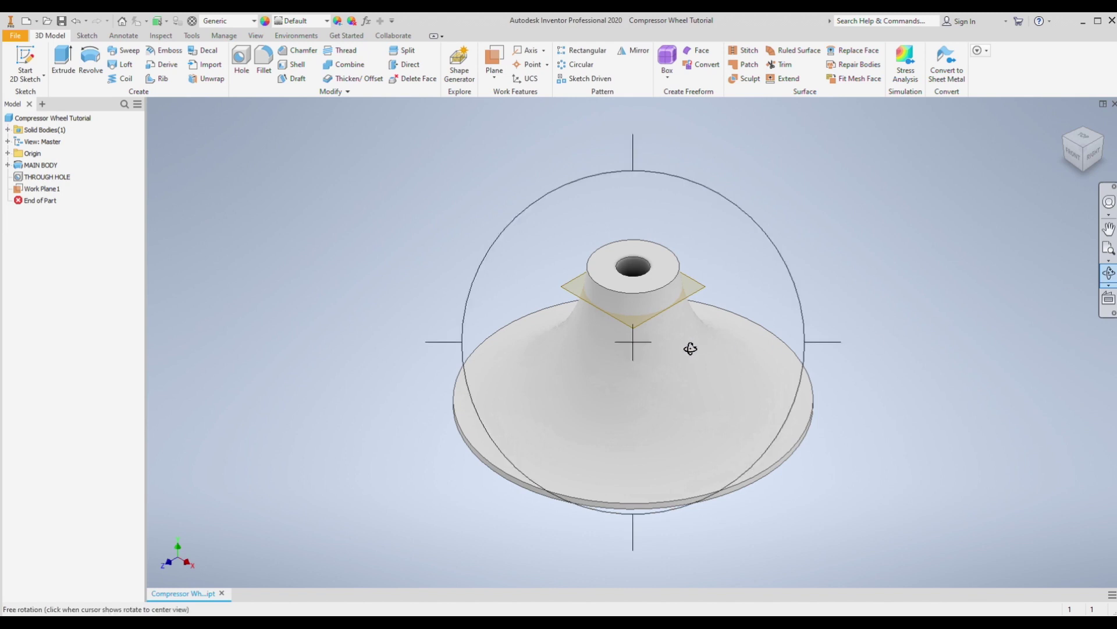
left_click_drag(691, 349, 663, 250)
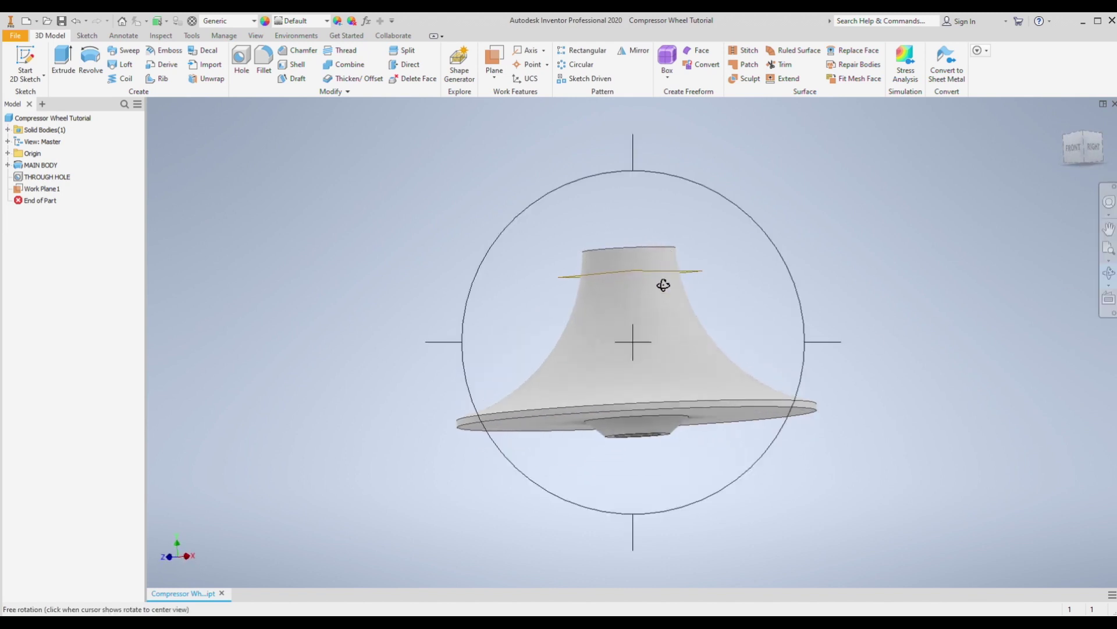
key("Escape")
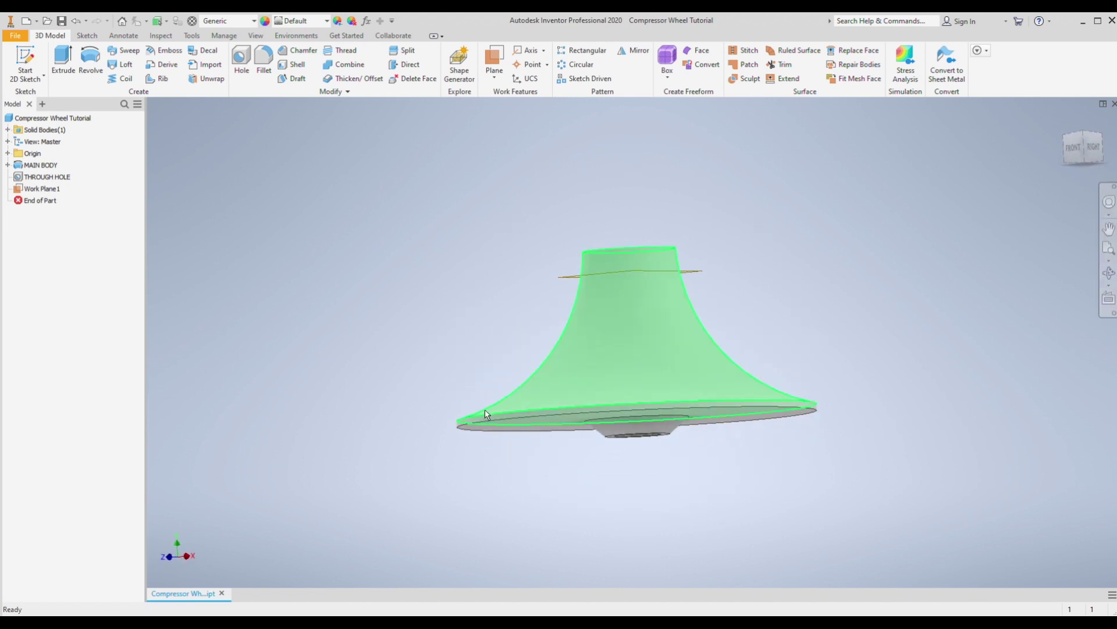
left_click(504, 92)
left_click(552, 425)
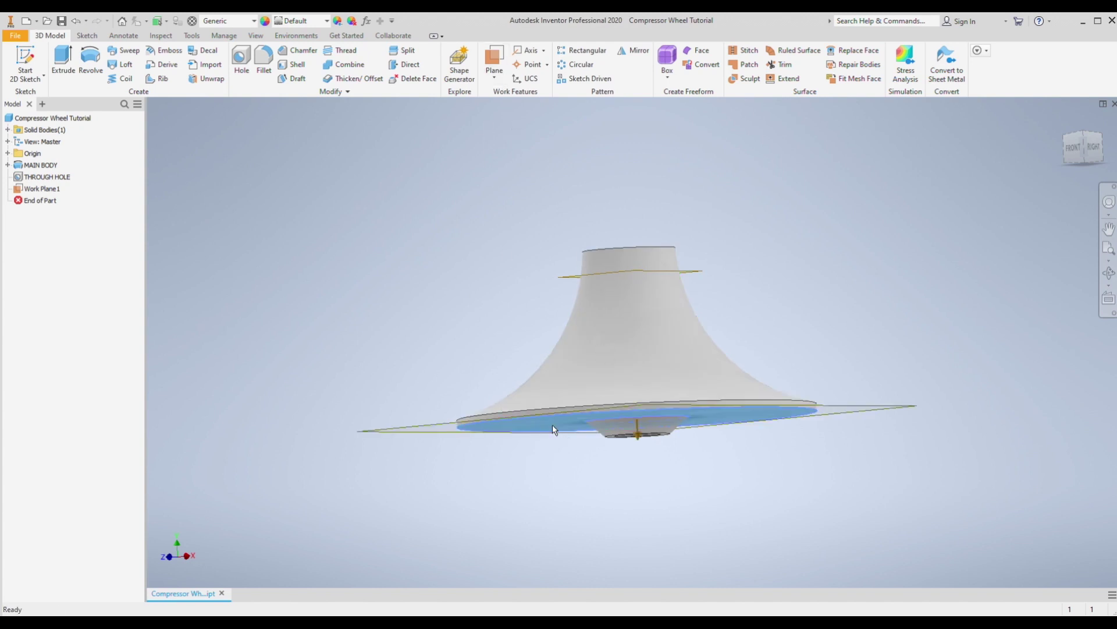
left_click_drag(637, 435, 635, 372)
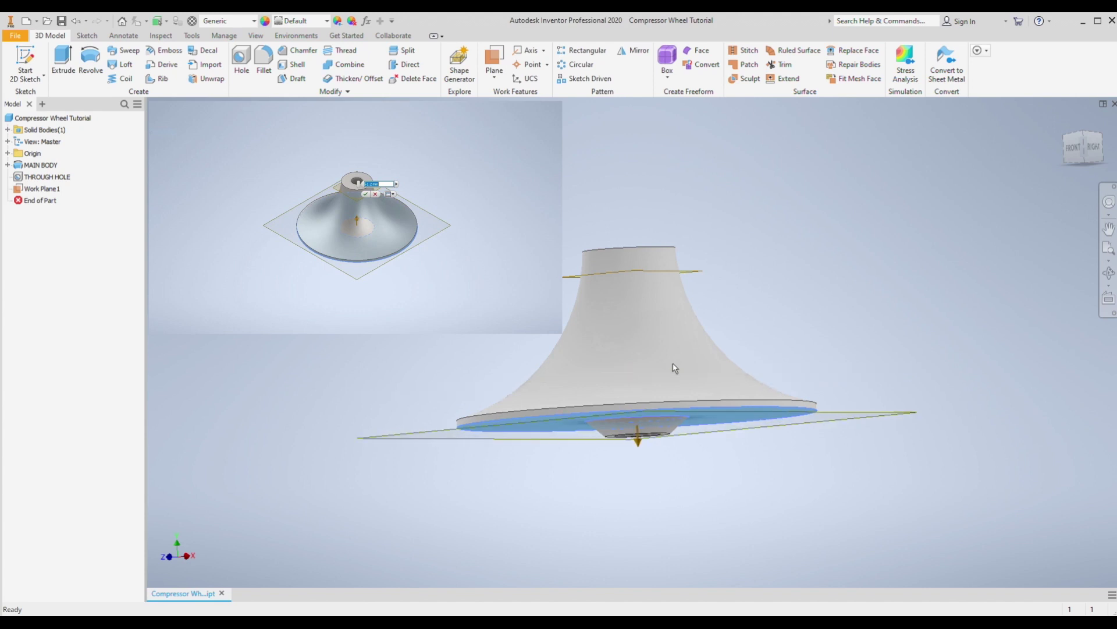
key("Return")
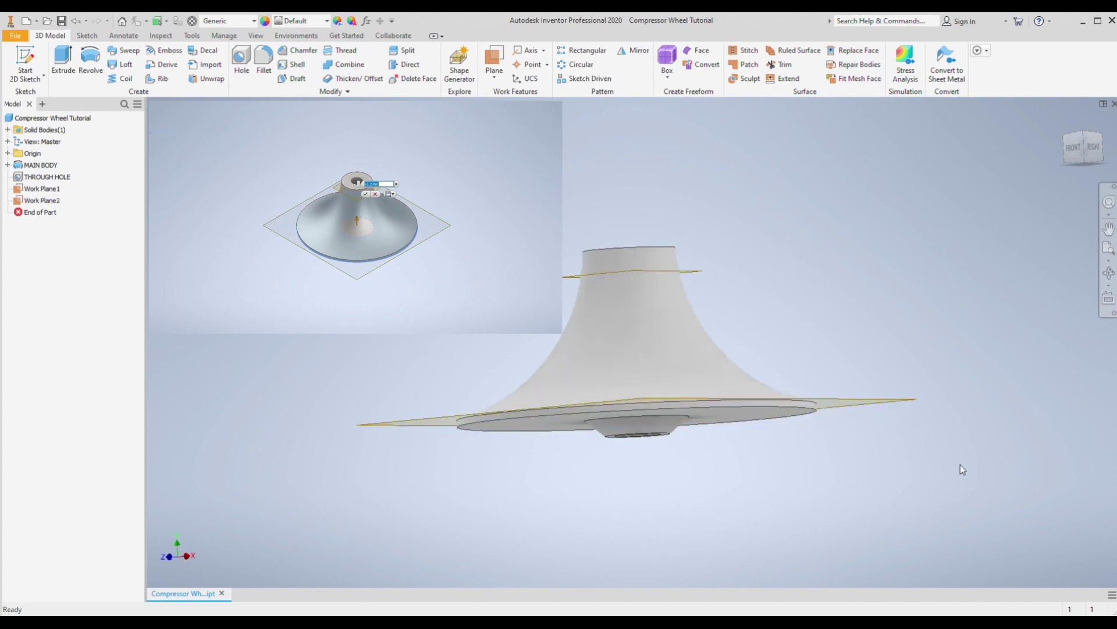
left_click(1110, 275)
left_click_drag(670, 358, 603, 417)
key("Escape")
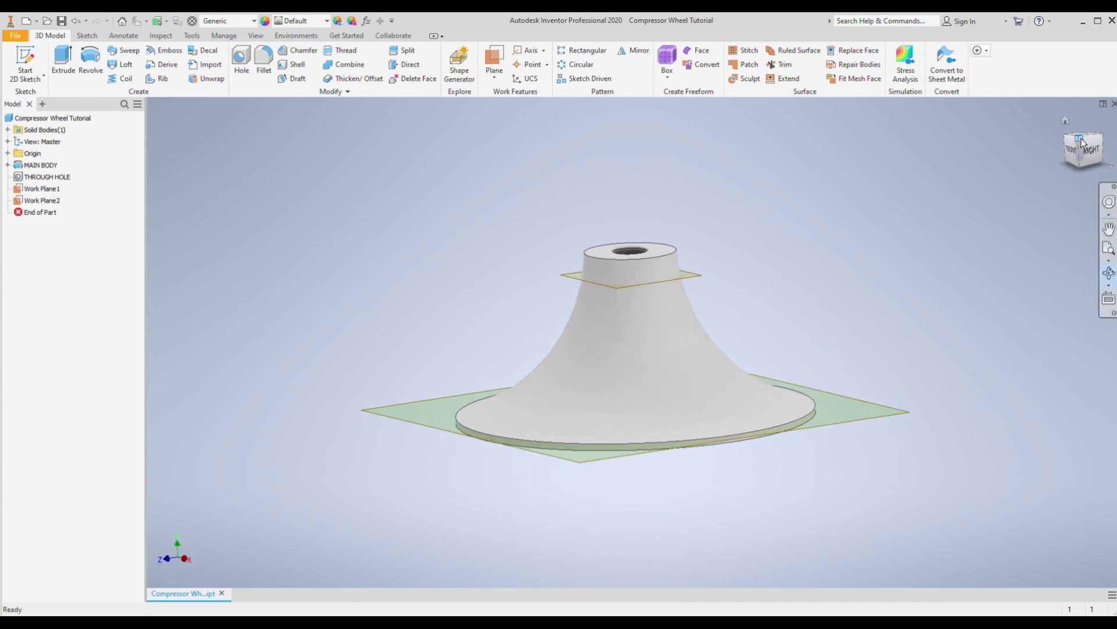
key("F6")
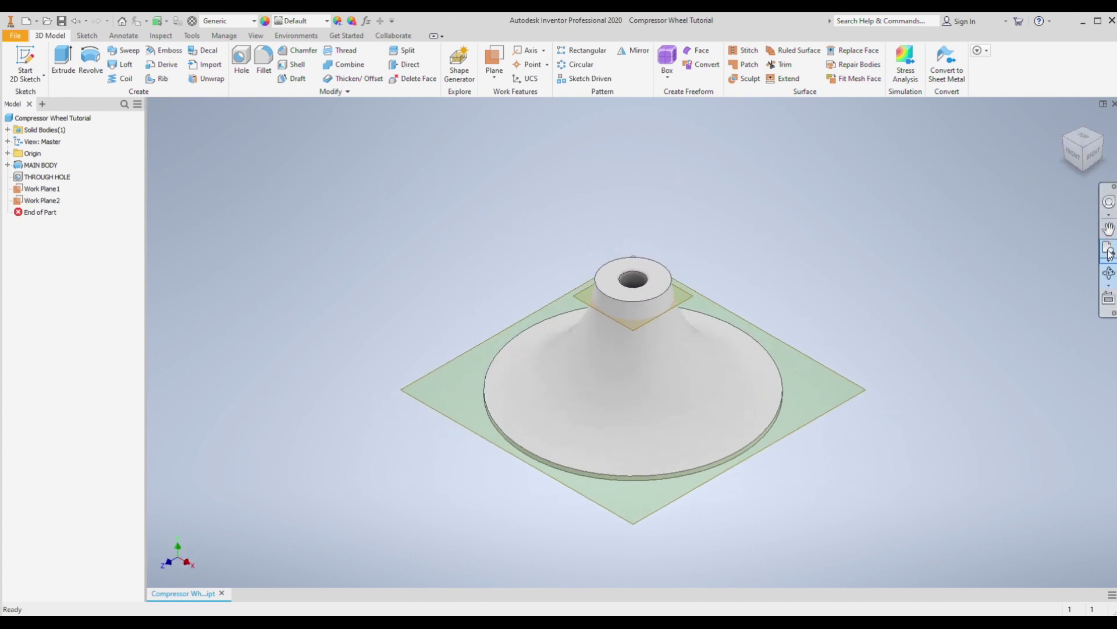
left_click(1110, 274)
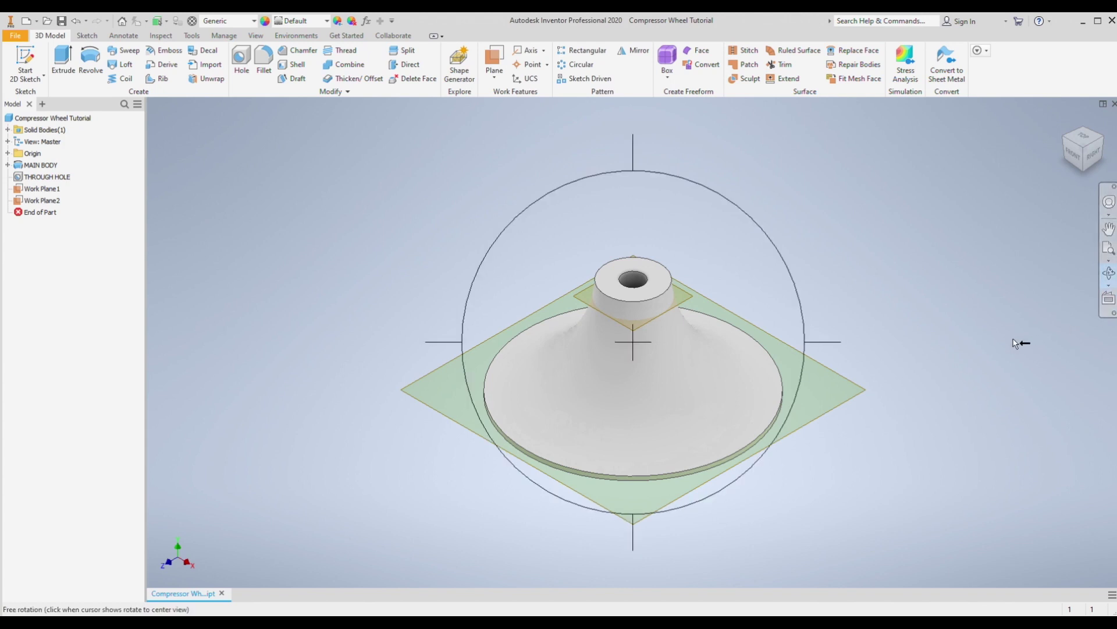
key("Escape")
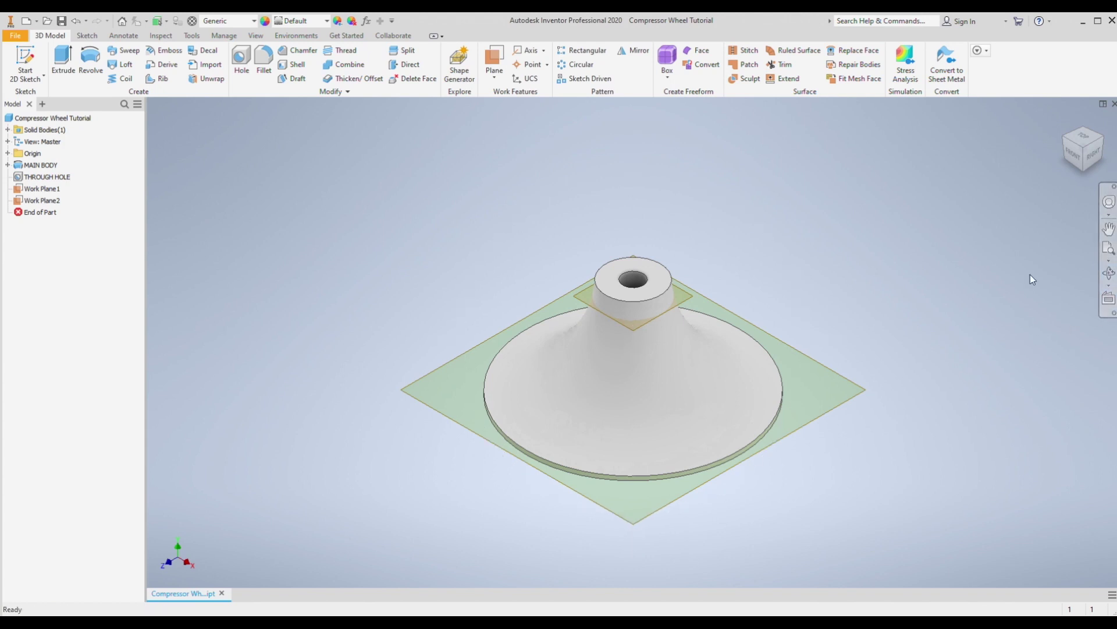